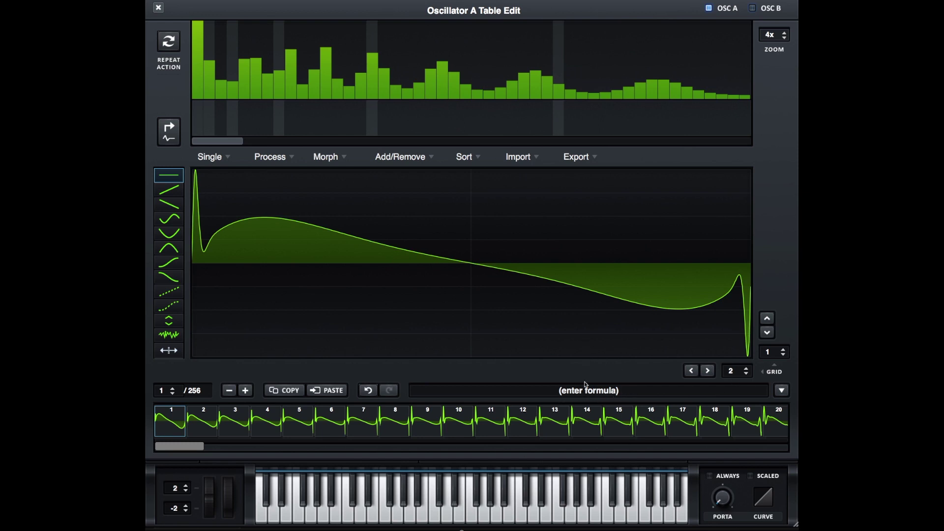
Close the Oscillator A Table Edit window to get back to Serum's main synth panel.
left_click(159, 7)
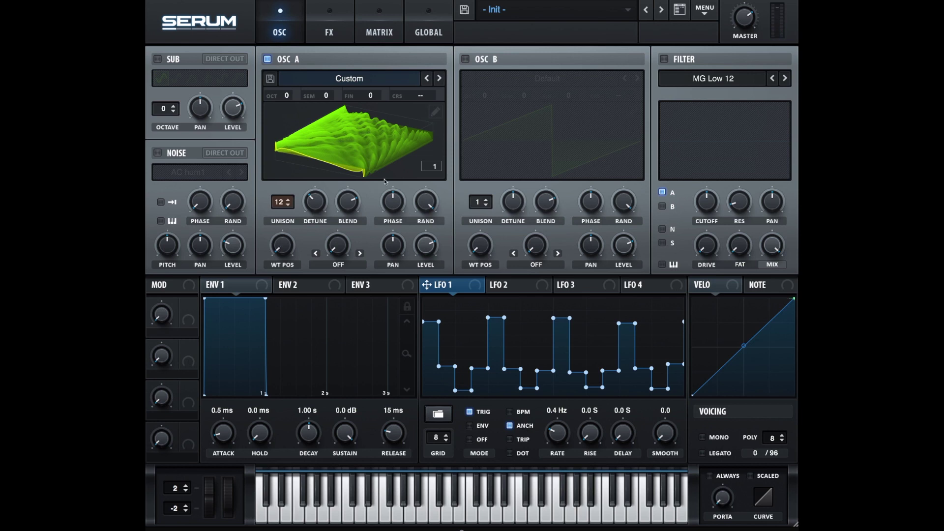
mouse_move(287, 250)
left_mouse_down()
mouse_move(290, 186)
mouse_move(297, 256)
left_mouse_up()
mouse_move(286, 251)
left_mouse_down()
mouse_move(284, 154)
mouse_move(271, 244)
left_mouse_up()
Raise WT POS to frame 83, route LFO 1 to it, and bend four LFO 1 steps into ramps.
left_click_drag(289, 250, 311, 278)
left_click_drag(448, 285, 284, 247)
left_click_drag(439, 322, 471, 324)
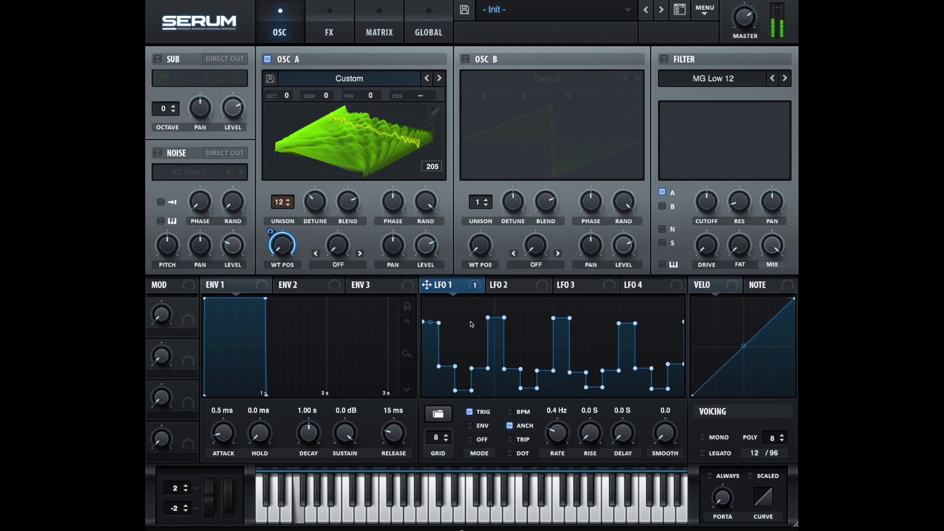
left_click_drag(438, 324, 438, 354)
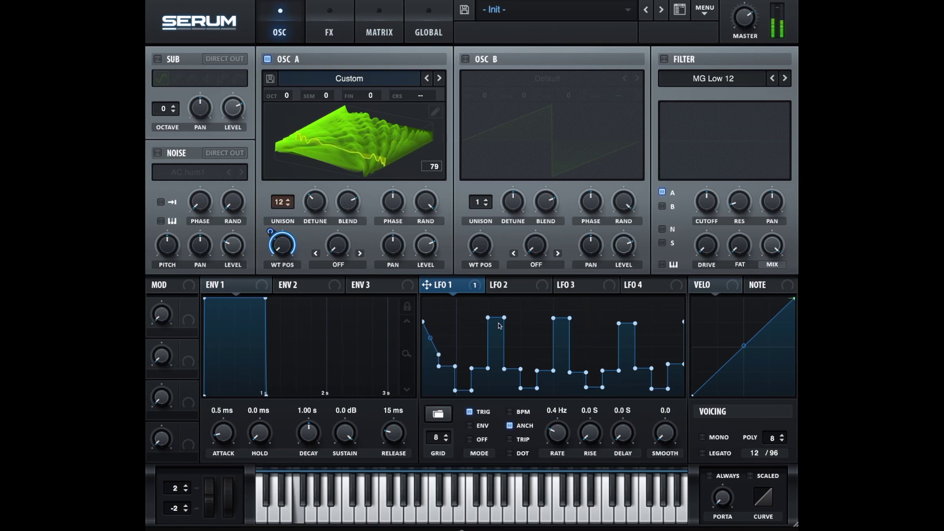
left_click_drag(504, 318, 504, 361)
left_click_drag(554, 318, 558, 357)
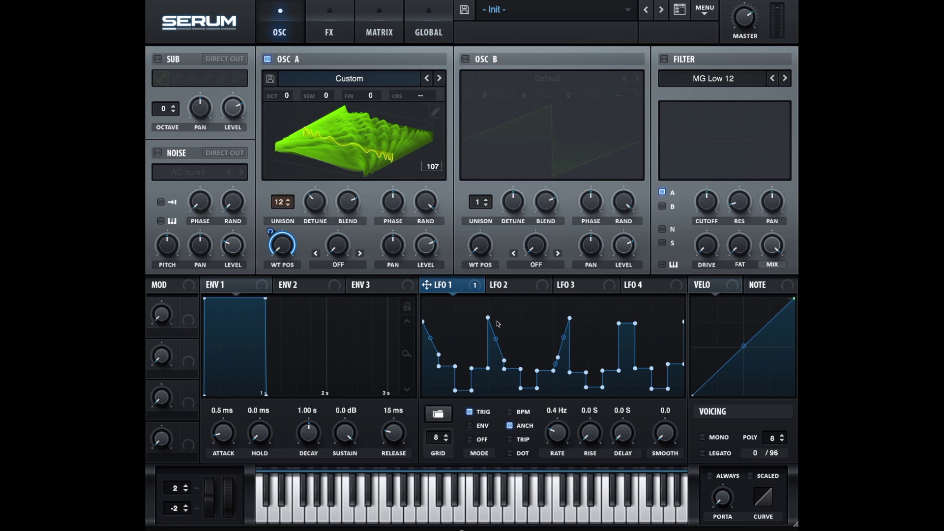
Open the Oscillator A wavetable editor and clear all harmonics to a flat line.
left_click(435, 112)
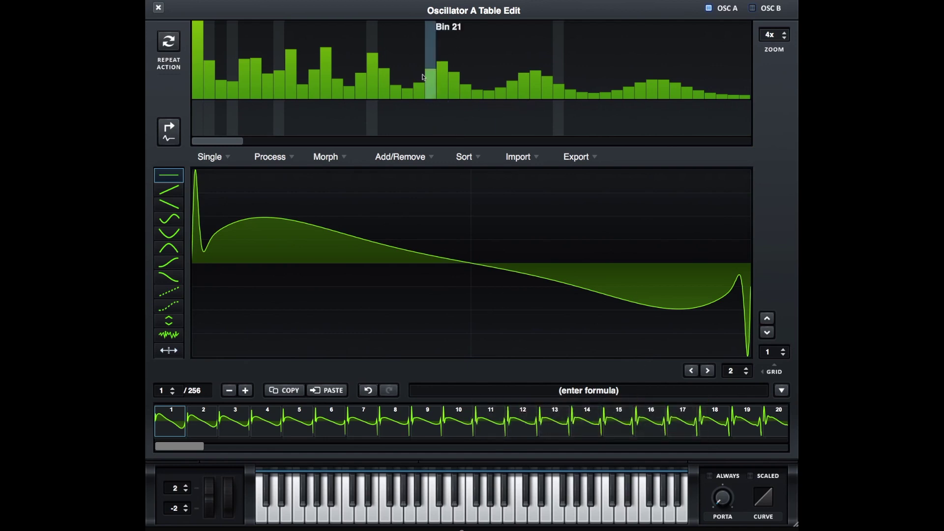
right_click(458, 54)
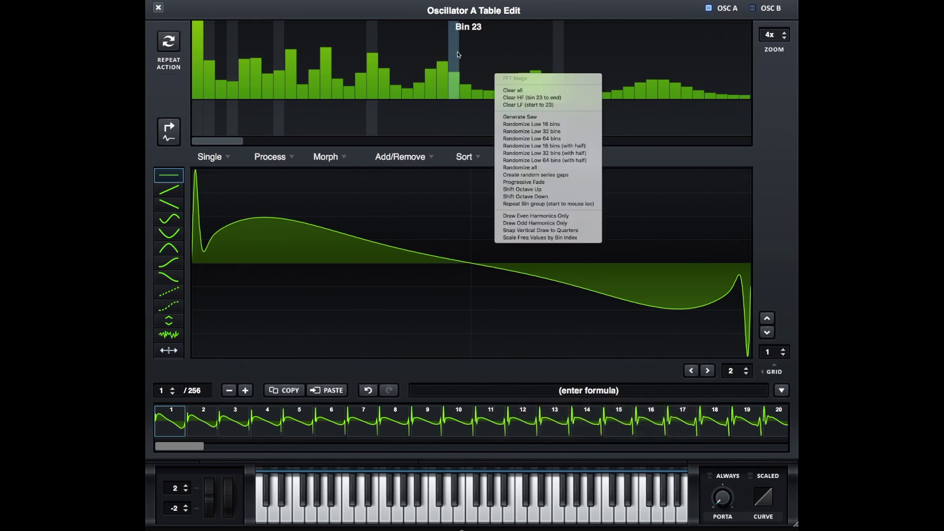
left_click(537, 90)
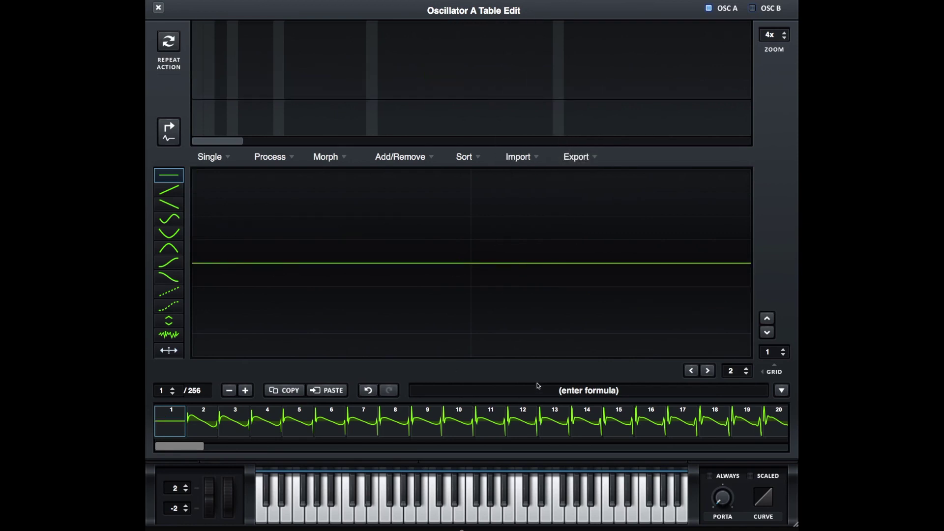
Remove all frames except the selected one, leaving a single-frame table.
left_click(404, 159)
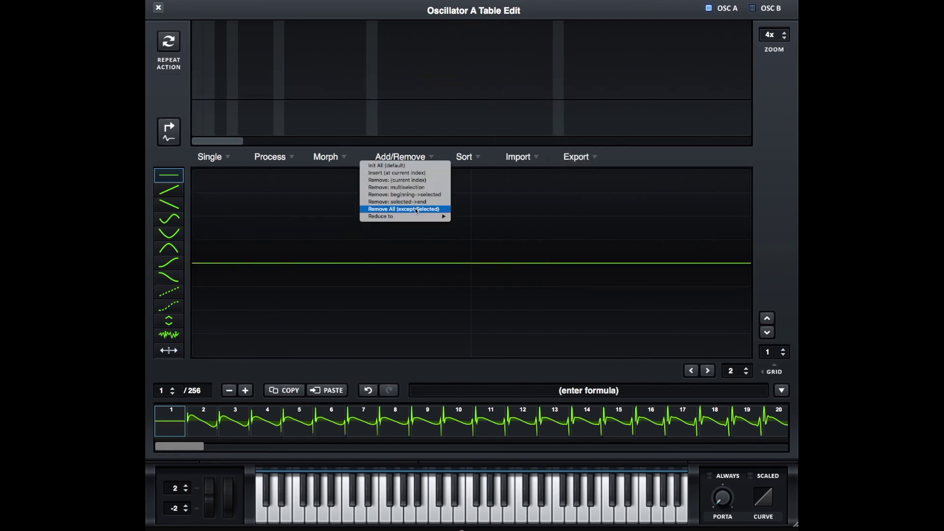
left_click(417, 210)
left_click(648, 391)
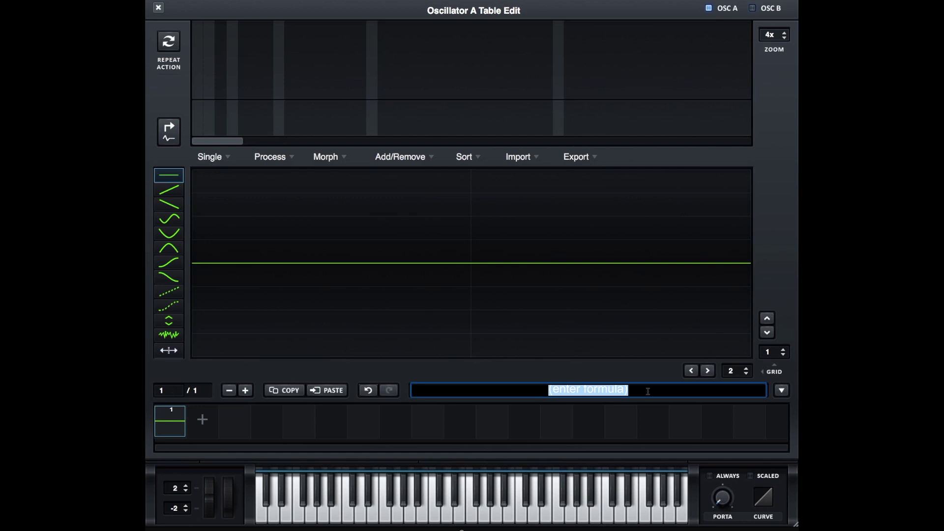
Enter x as the frame's formula to draw a rising ramp.
type("X")
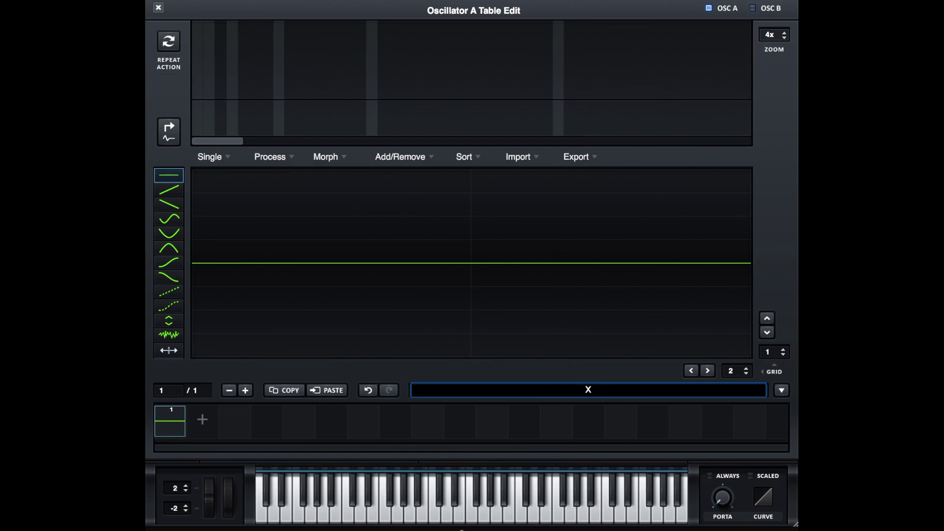
key("Return")
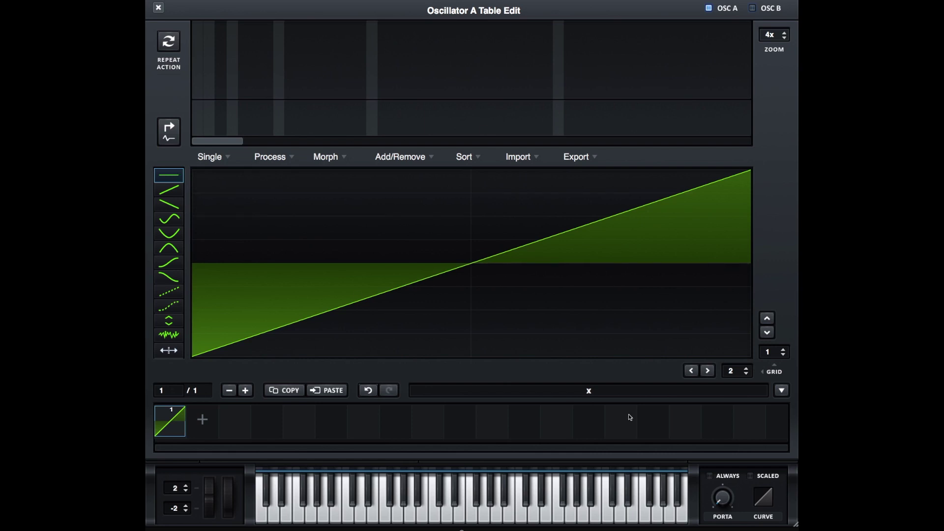
Raise the editor GRID values to 19 horizontal and 42 vertical divisions.
left_click_drag(770, 353, 766, 273)
left_click_drag(771, 355, 768, 334)
left_click_drag(733, 371, 729, 271)
mouse_move(733, 365)
left_mouse_down()
mouse_move(736, 266)
mouse_move(747, 358)
left_mouse_up()
Switch to the browser showing the Desmos graph of y = x.
key("super+Tab")
key("super+Tab")
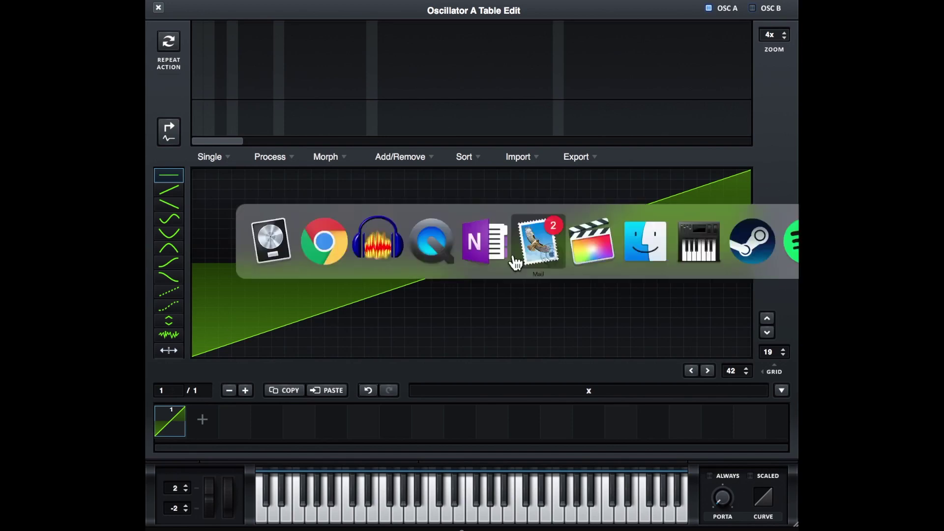
Bring up the Desmos y = x graph in Chrome, then start switching applications again.
left_click(324, 246)
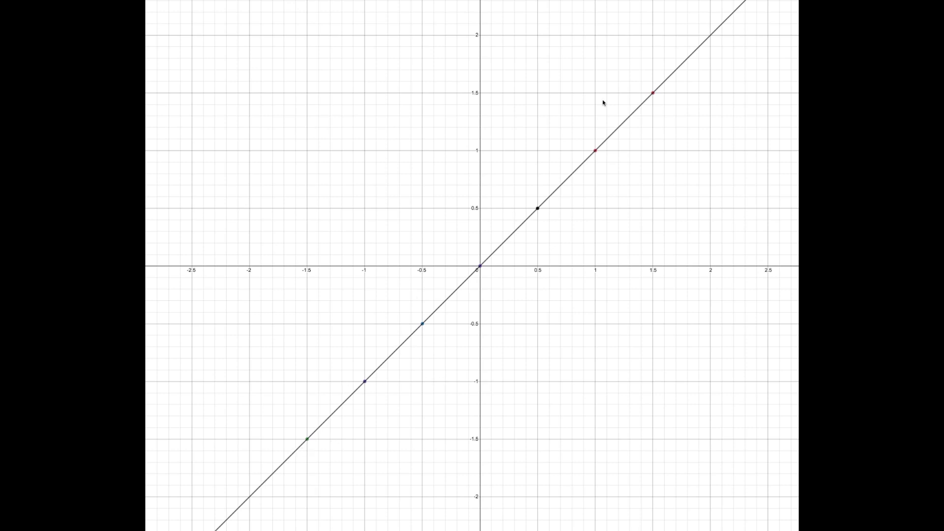
key("super+Tab")
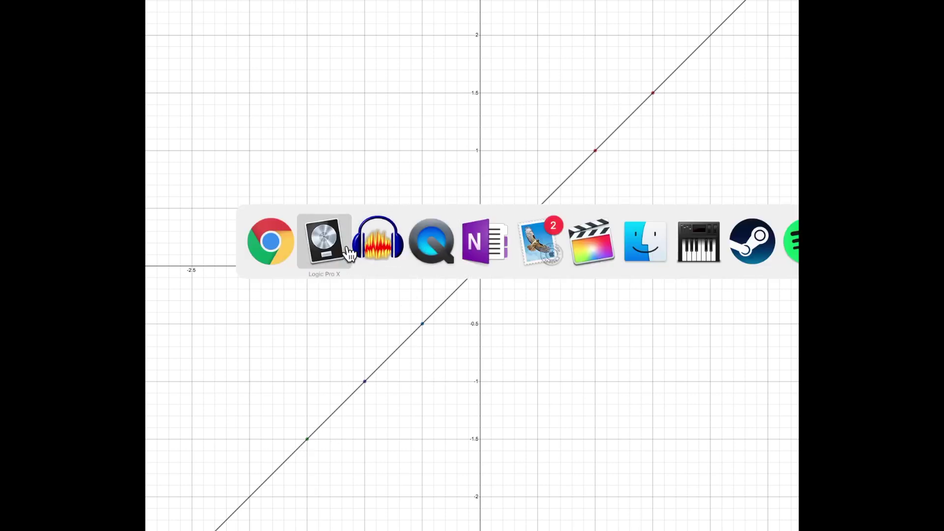
left_click(333, 250)
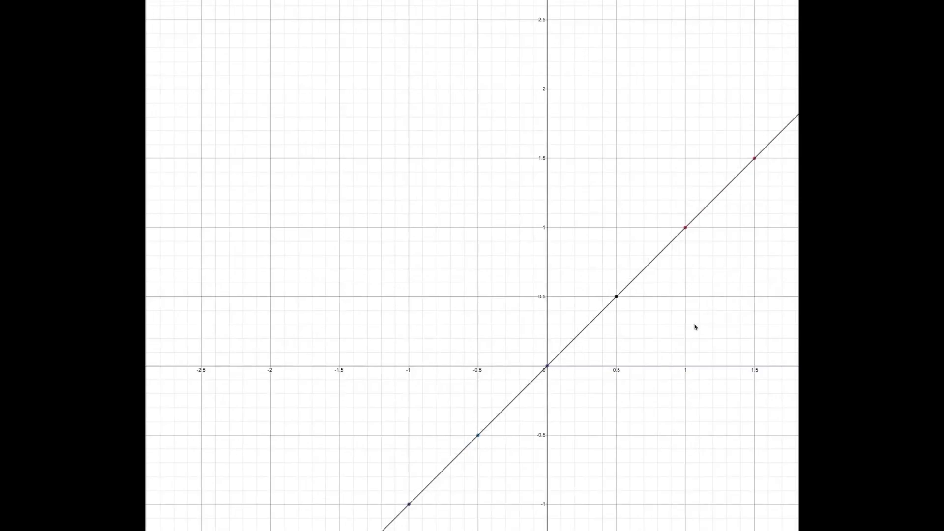
key("super+Tab")
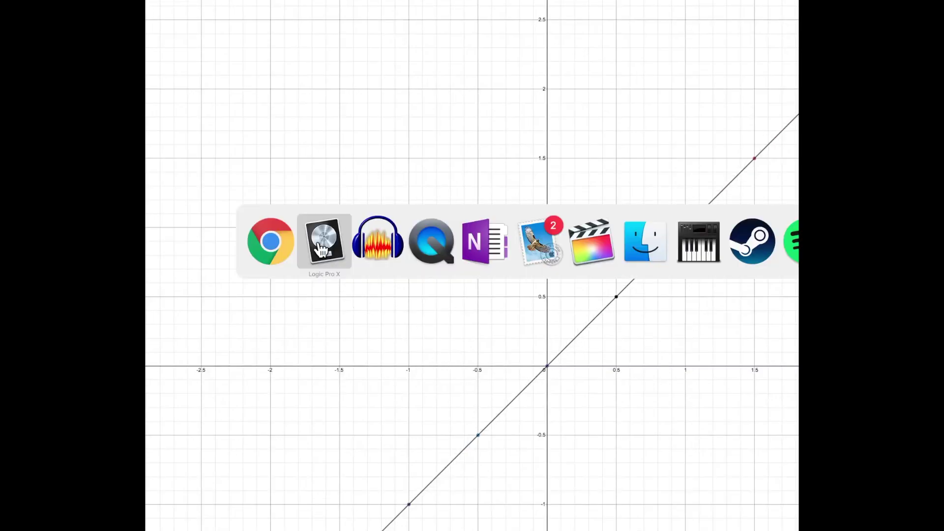
Return to Serum's wavetable editor and place the cursor in the x formula field.
left_click(322, 246)
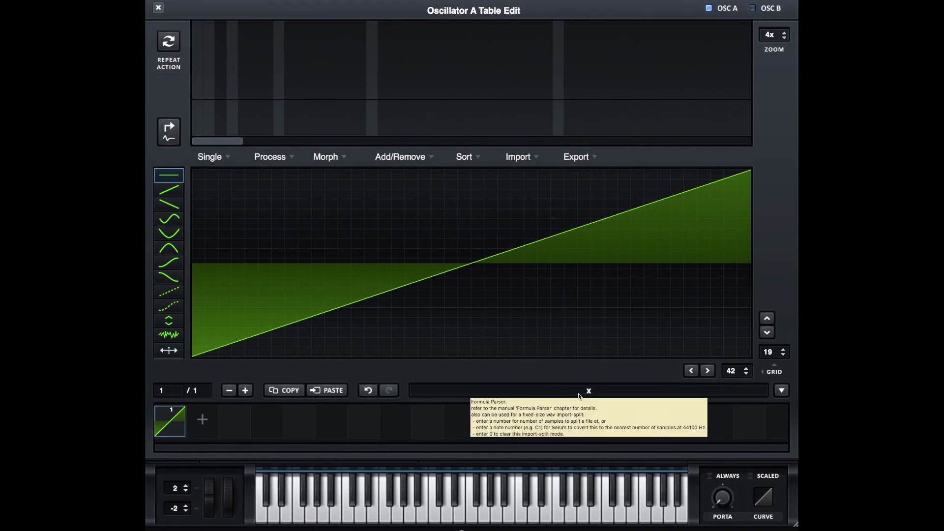
left_click(608, 393)
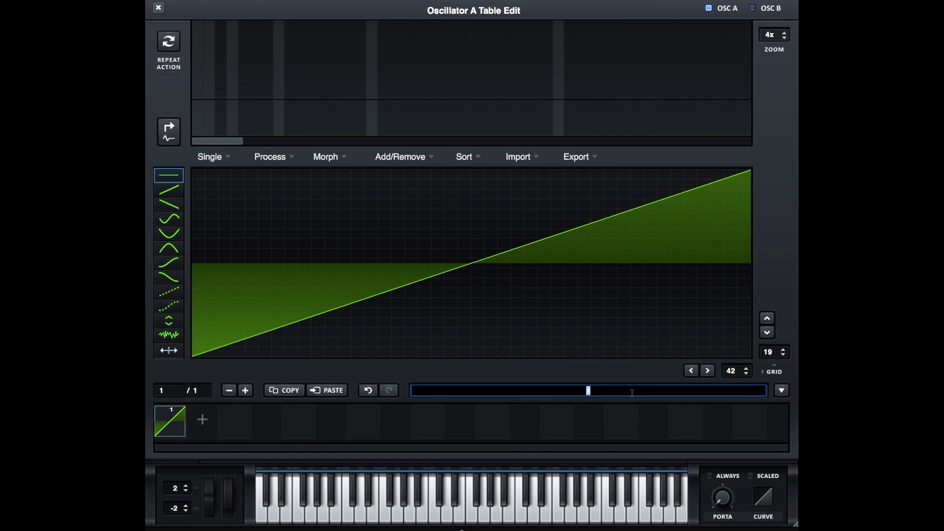
left_click(619, 392)
Try the formula y=x, then revert it to plain x.
left_click(571, 389)
type("y=")
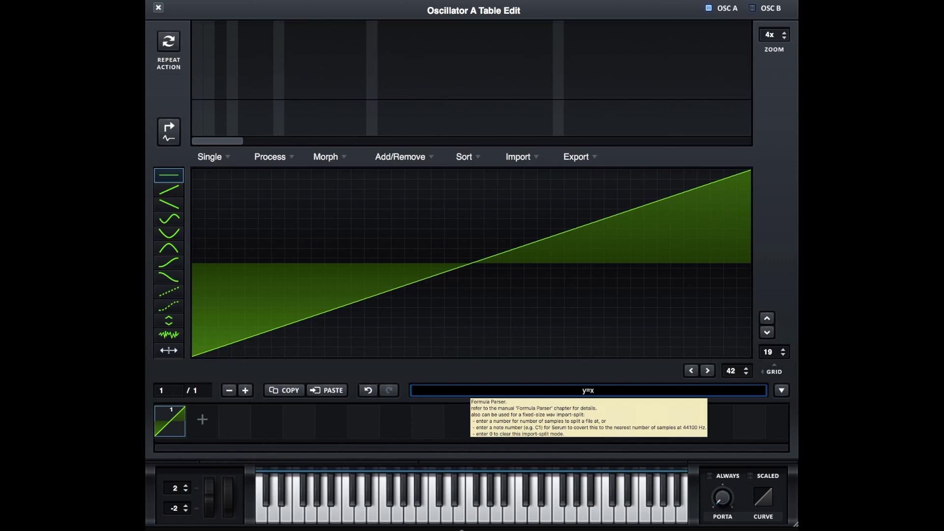
key("Return")
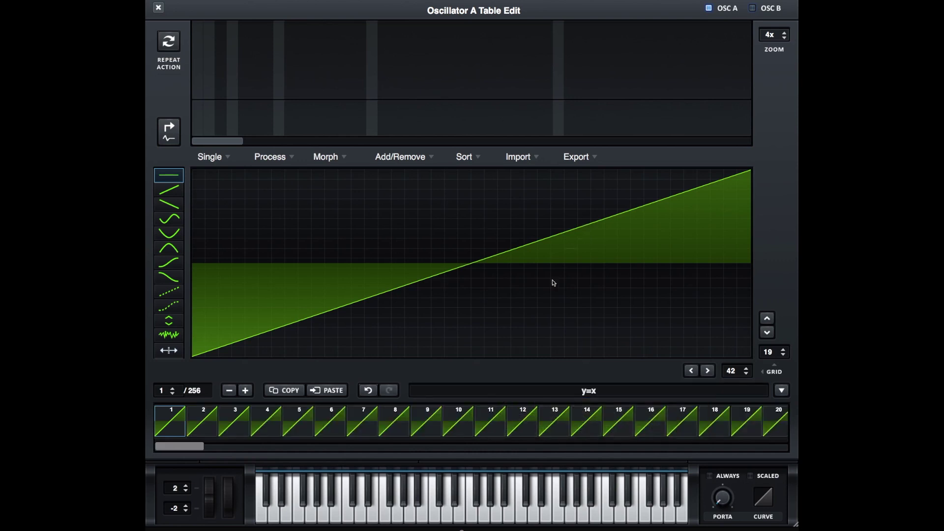
left_click(563, 390)
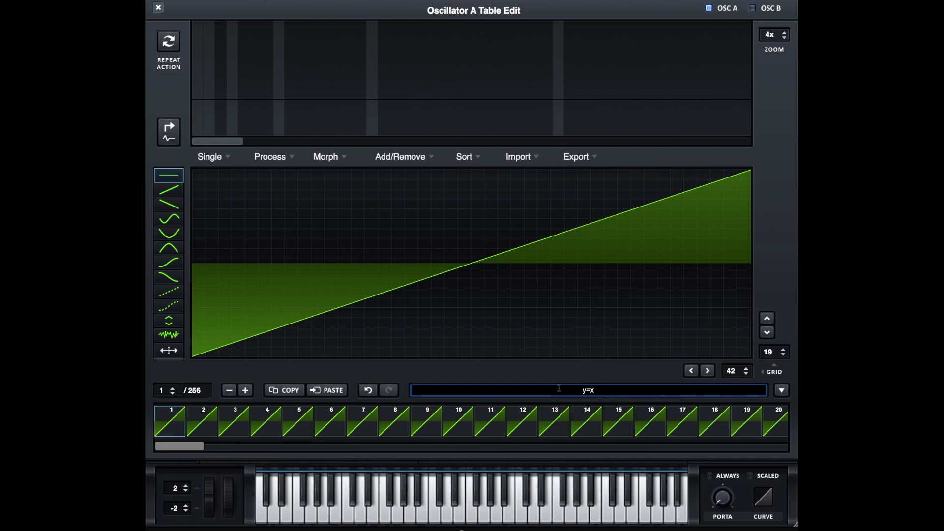
key("Delete")
key("Delete")
key("Return")
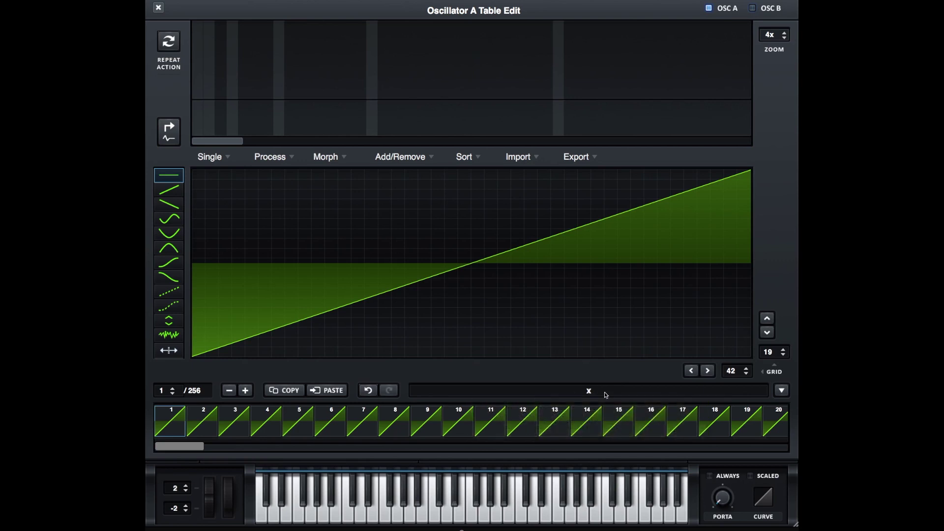
Keep only the first wavetable frame, then switch over to the Desmos graph.
left_click(398, 158)
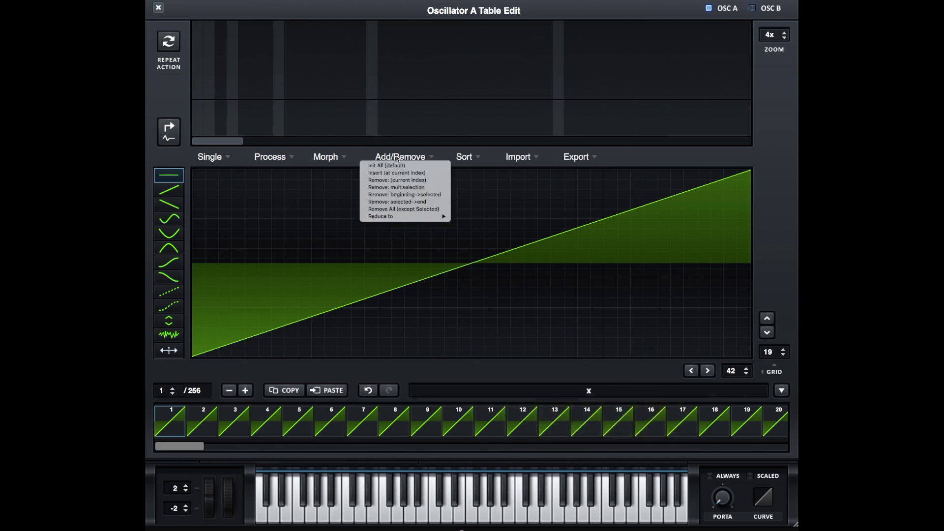
left_click(403, 209)
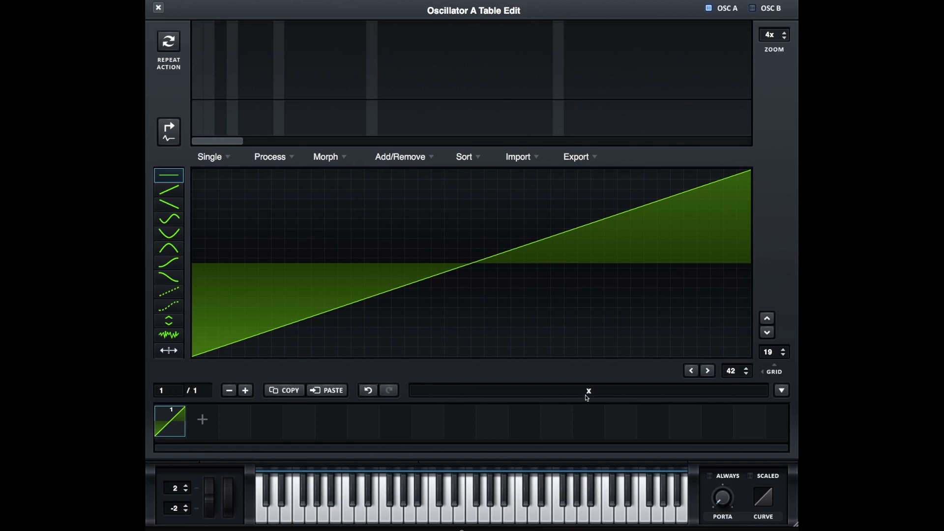
left_click(581, 391)
key("super+Tab")
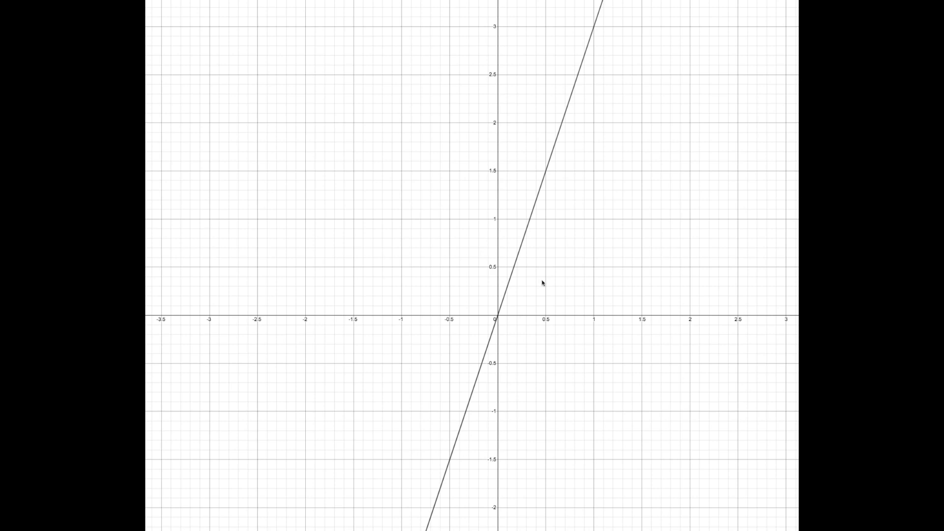
scroll(543, 283, "up", 2)
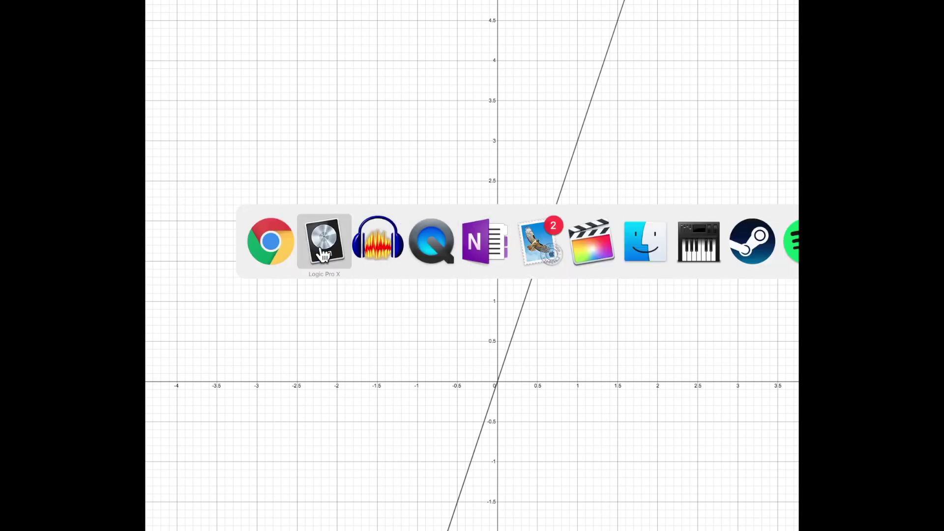
Back in Serum's table editor, change the formula from x to 5*x and apply it.
left_click(331, 255)
left_click(573, 392)
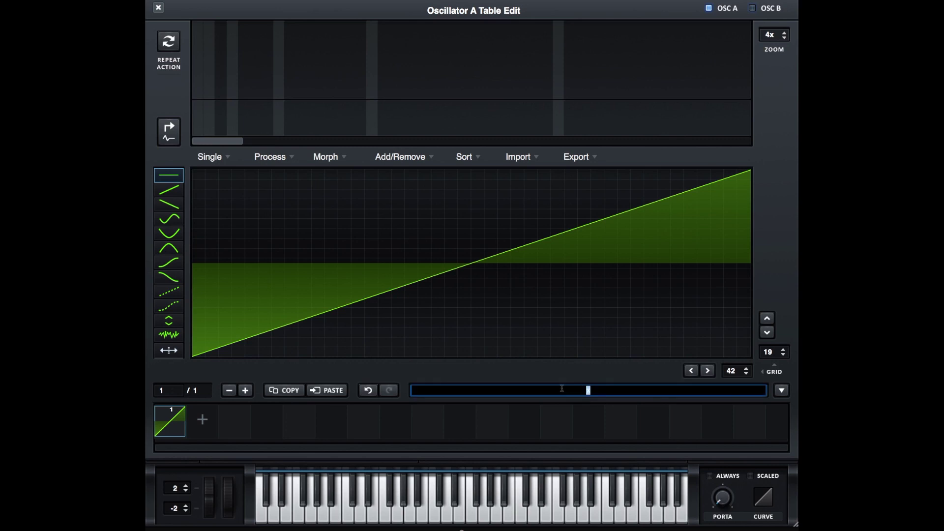
type("x")
left_click(561, 387)
type("5*")
key("Return")
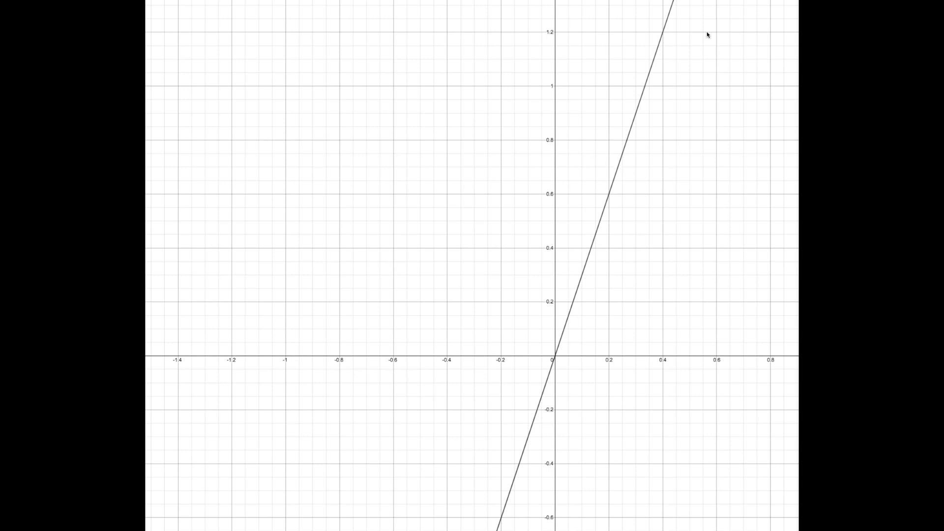
key("super+Tab")
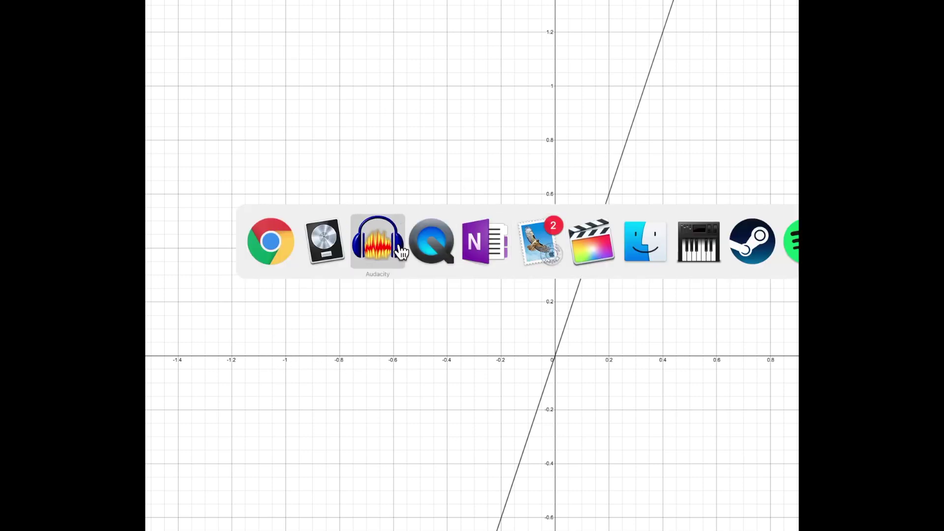
Back in the table editor, replace the 5 multiplier so the formula reads 1*x.
left_click(326, 252)
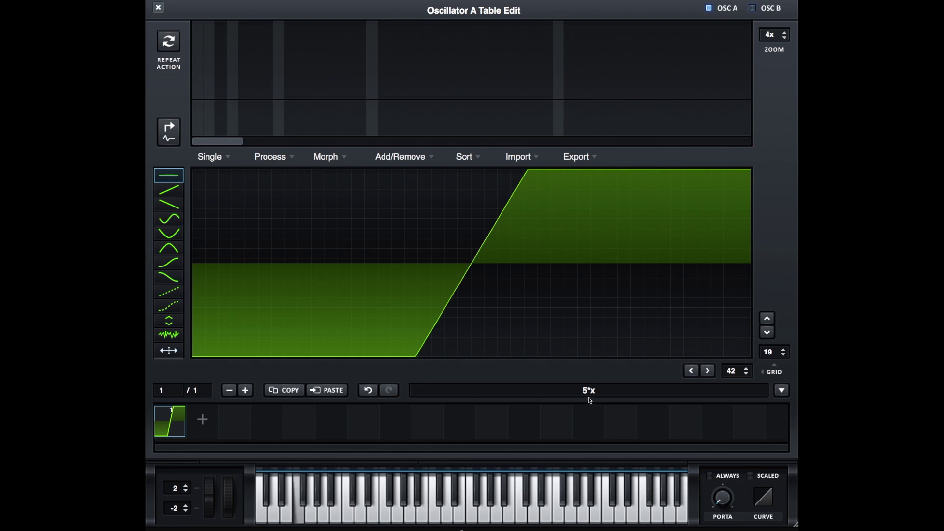
left_click(564, 389)
key("Return")
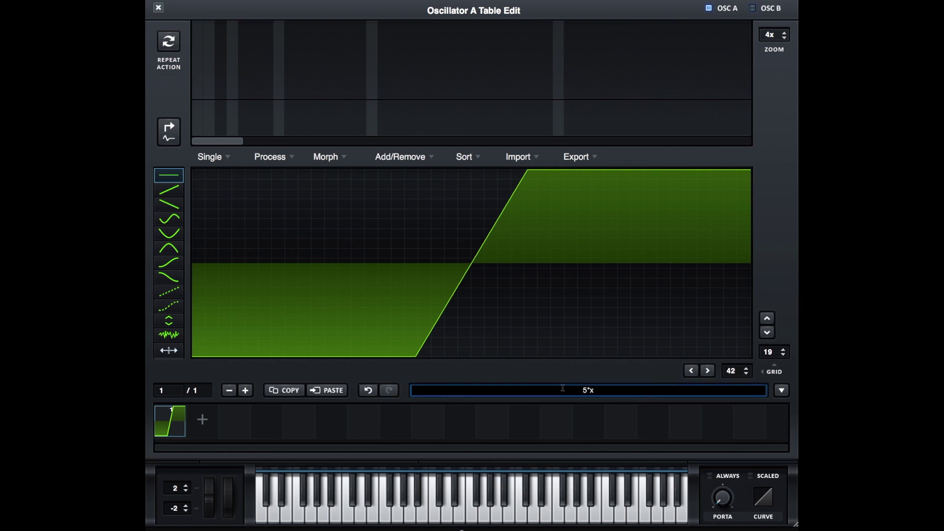
key("BackSpace")
key("BackSpace")
key("BackSpace")
type("1*x")
key("Return")
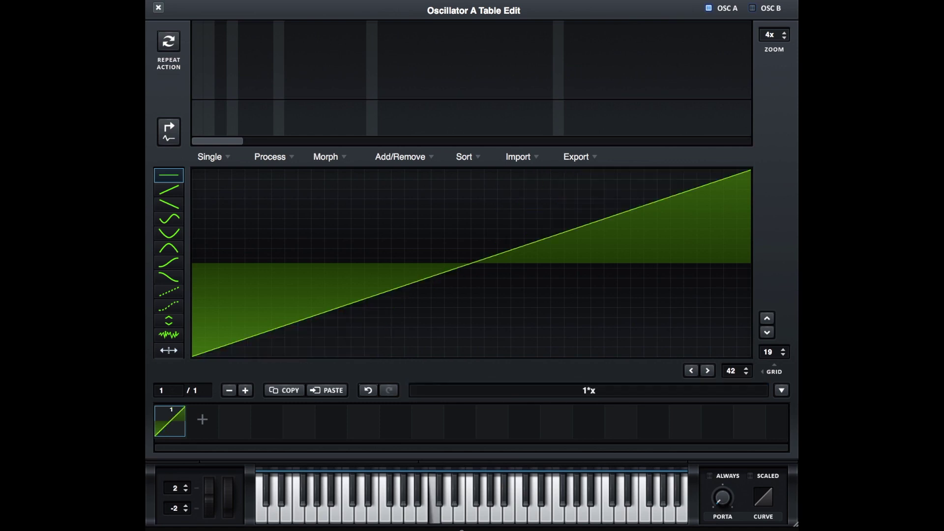
Change the formula's multiplier to 50*x and apply it to the frame.
left_click(555, 387)
key("Left")
key("Delete")
type("50")
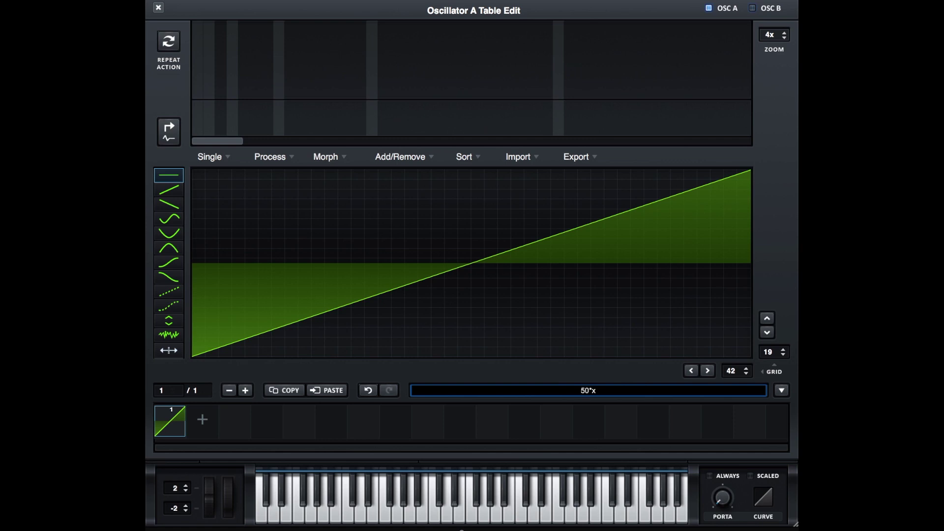
key("Return")
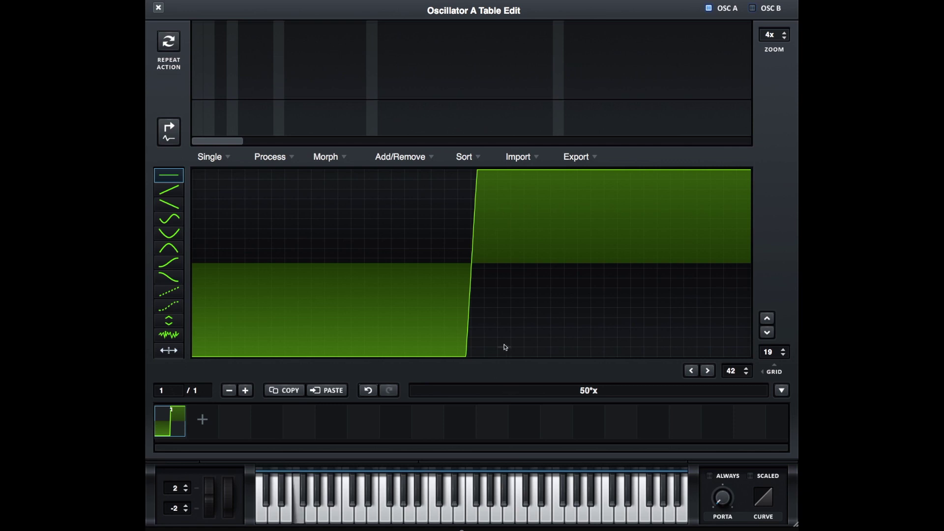
Apply 200*x for a near-vertical square wave, then delete the multiplier, leaving x.
left_click(561, 390)
key("Return")
key("Delete")
key("Delete")
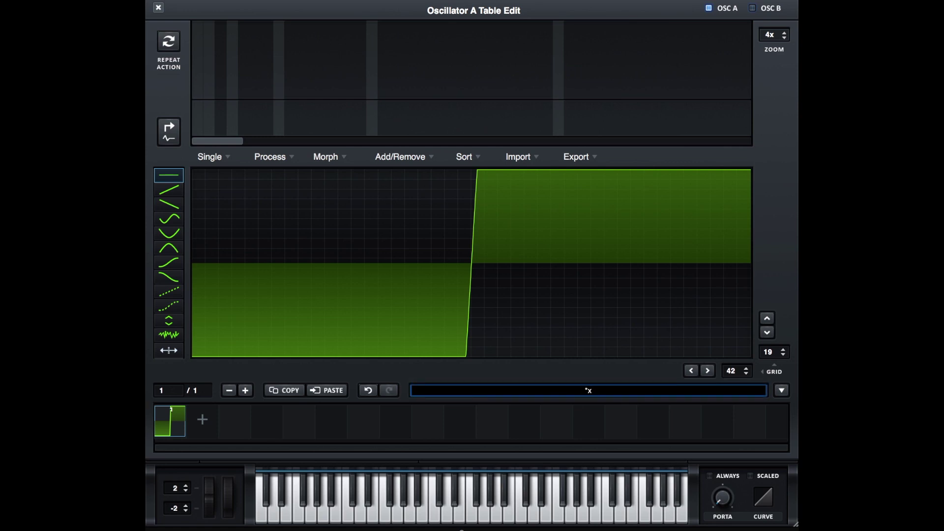
type("200")
key("Return")
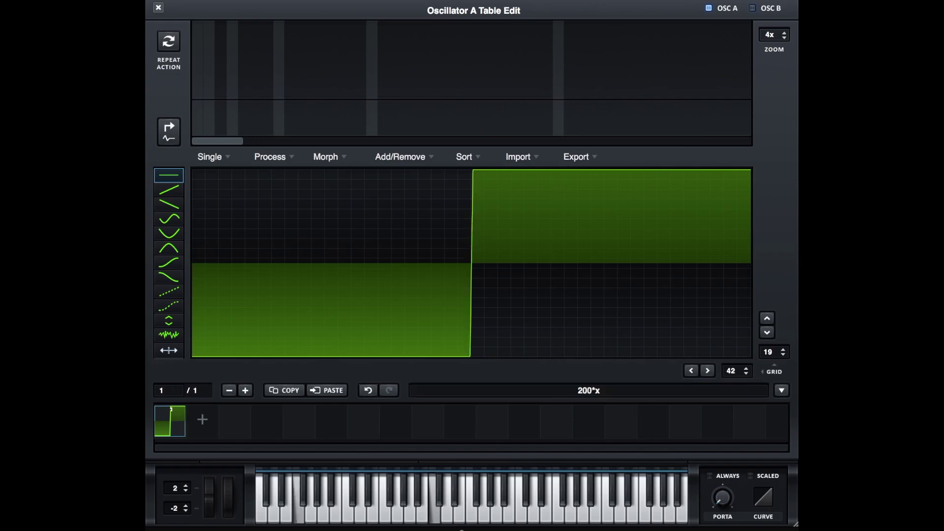
left_click(550, 390)
key("Delete")
key("Delete")
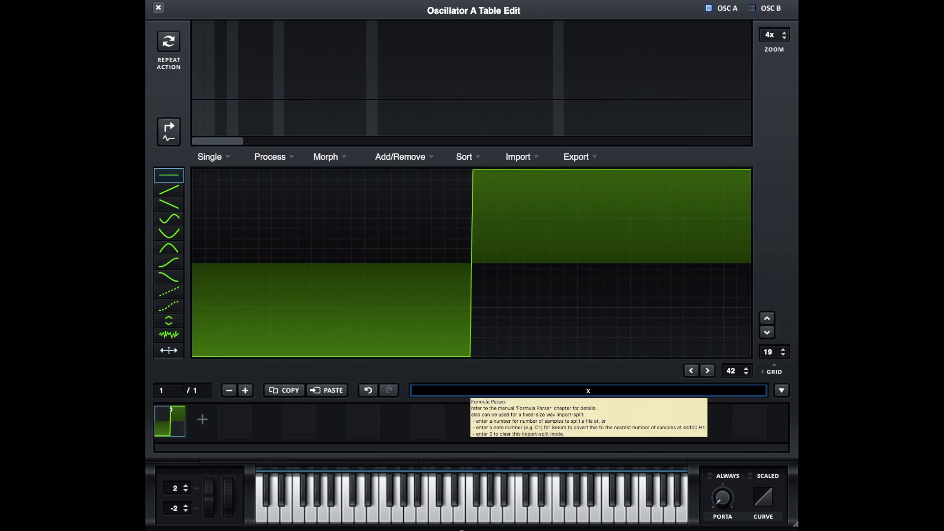
Apply plain x to frame 1, then add a second frame generated by 5*x.
key("Return")
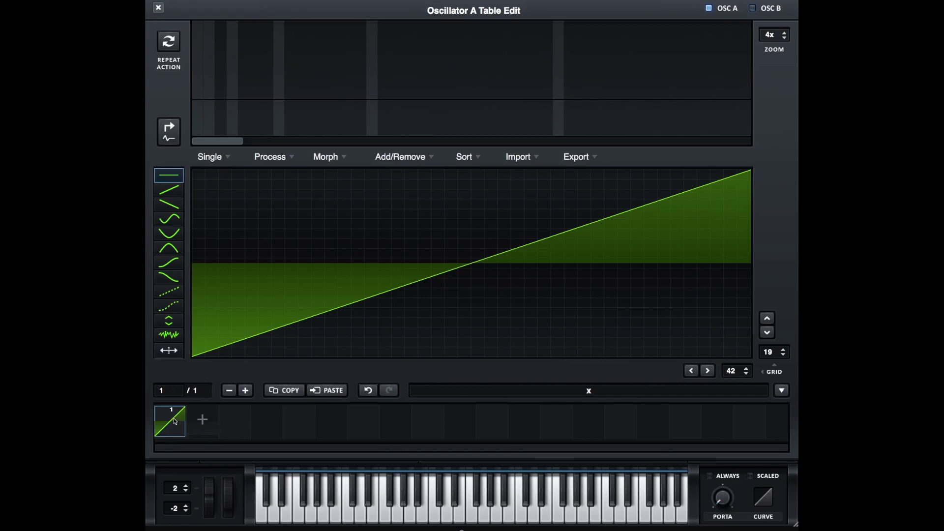
left_click(204, 423)
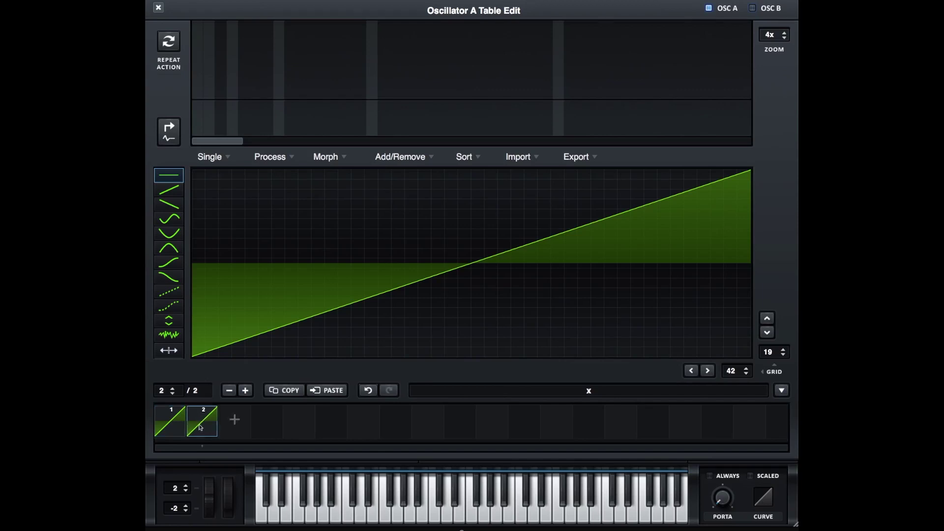
left_click(526, 390)
type("5*x")
key("Return")
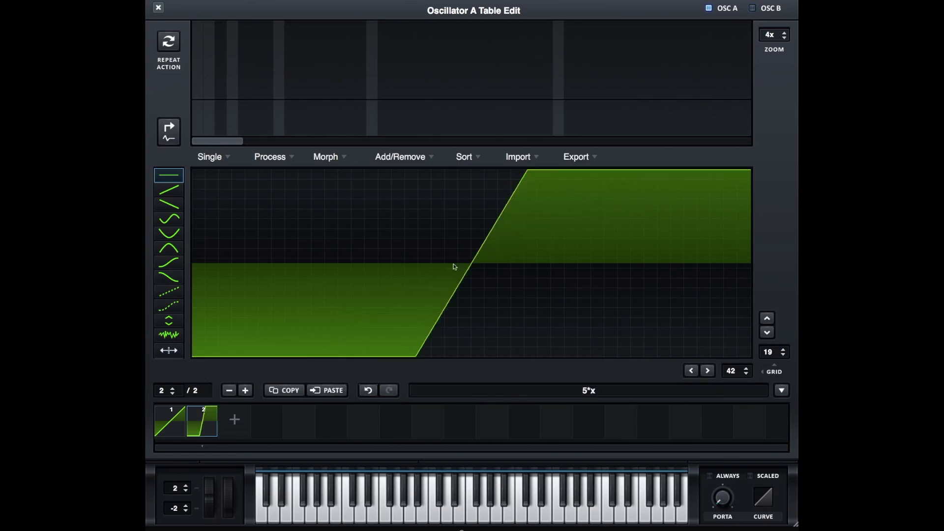
Add a third frame using 55*x and a fourth frame using 300*x.
left_click(235, 419)
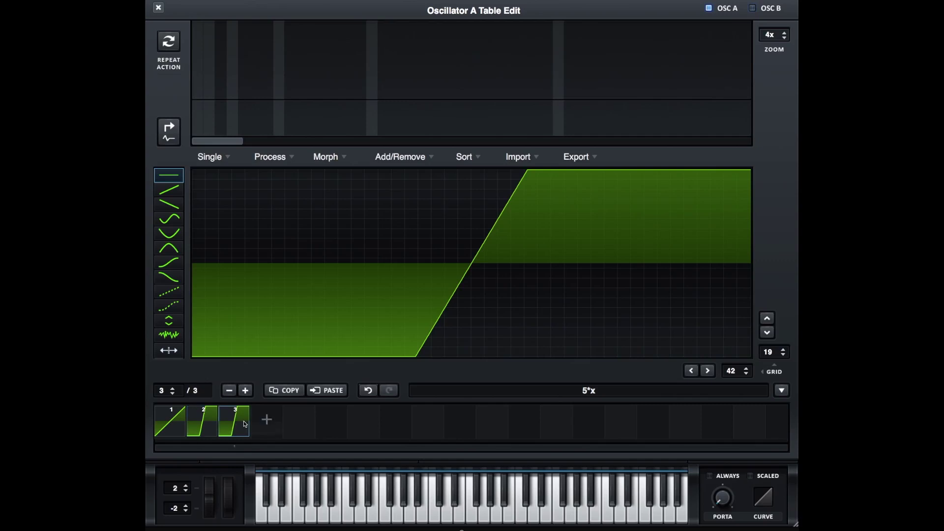
left_click(581, 392)
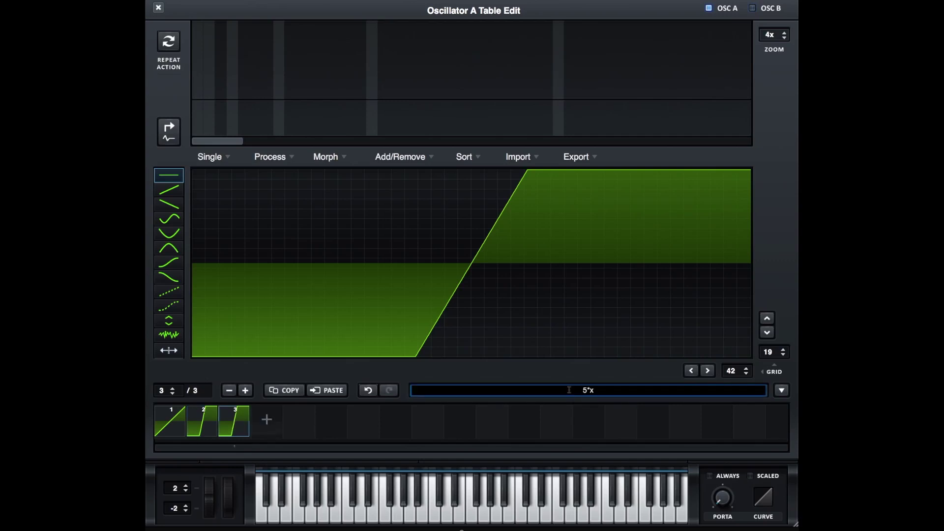
type("5")
key("Return")
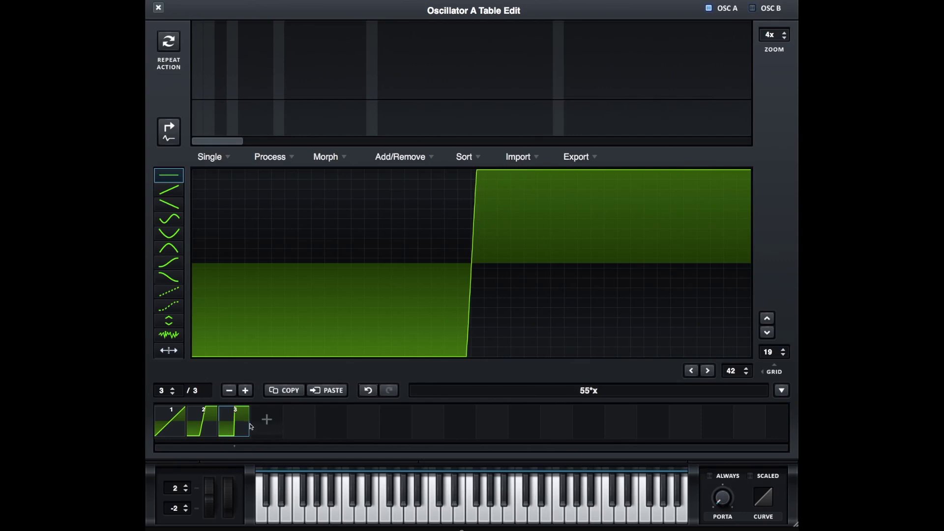
left_click(266, 422)
left_click(553, 391)
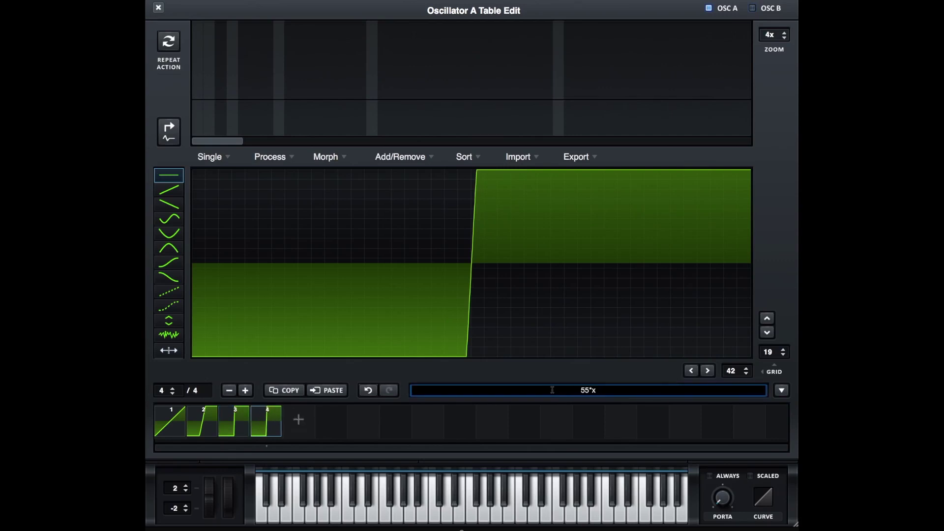
key("Delete")
key("Delete")
type("300")
key("Return")
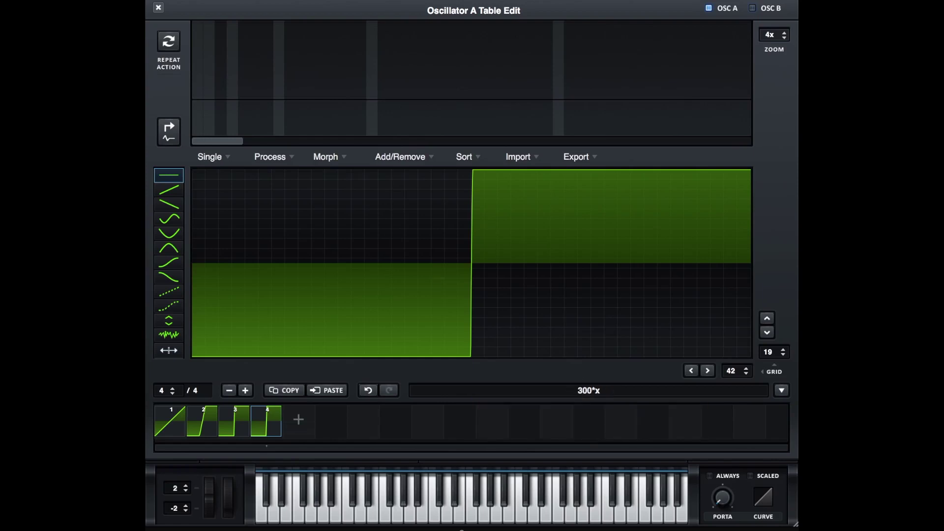
Close the editor, clear all LFO 1 modulation, and set OSC A's WT POS to 1.
left_click(159, 7)
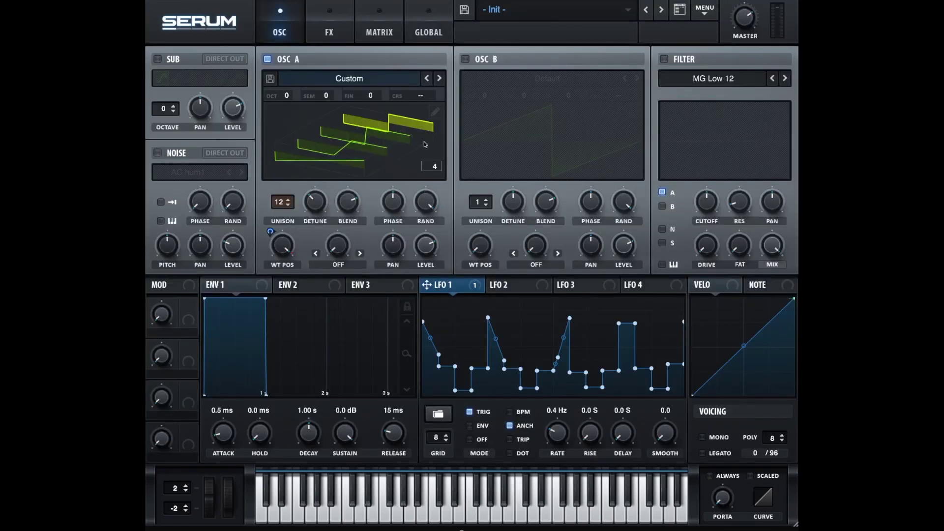
right_click(454, 286)
left_click(471, 343)
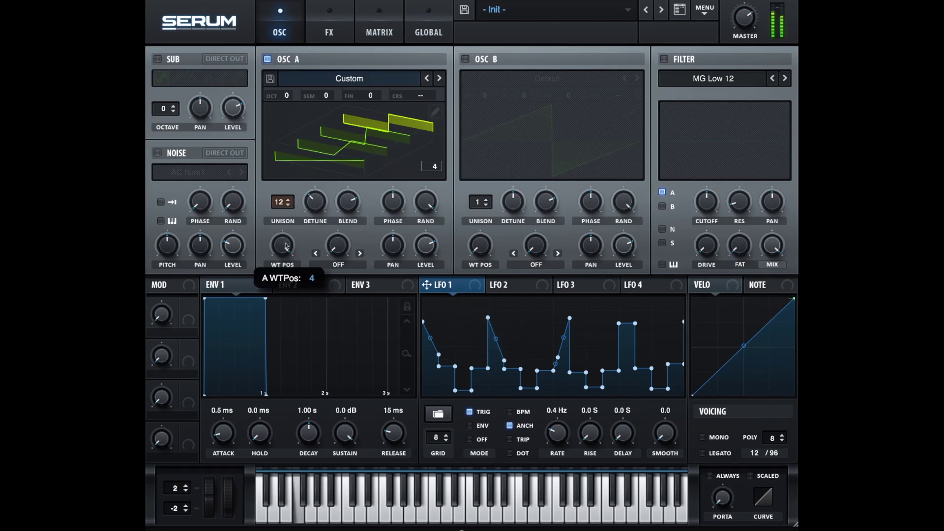
left_click_drag(288, 244, 291, 202)
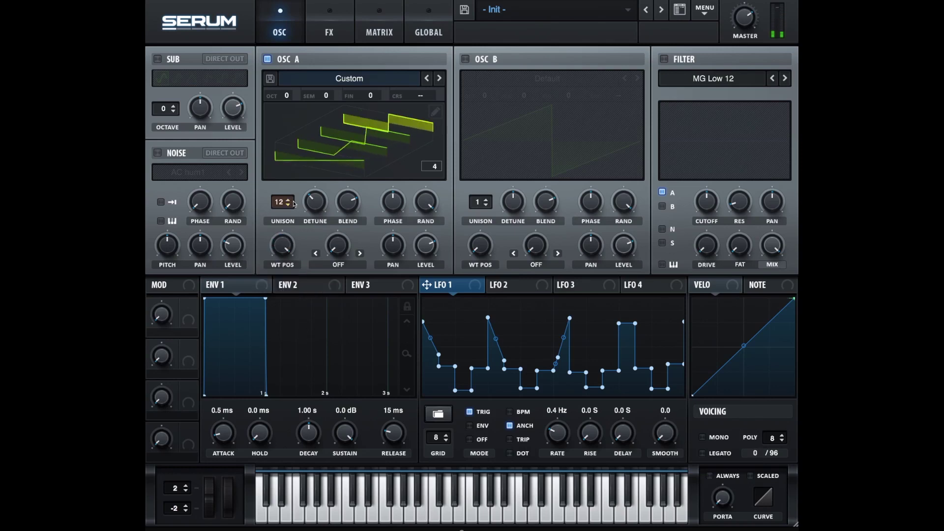
left_click_drag(276, 254, 286, 335)
Route LFO 2 to Oscillator A's WT POS, turn off BPM sync, and raise its rate to 2.5 Hz.
left_click(511, 290)
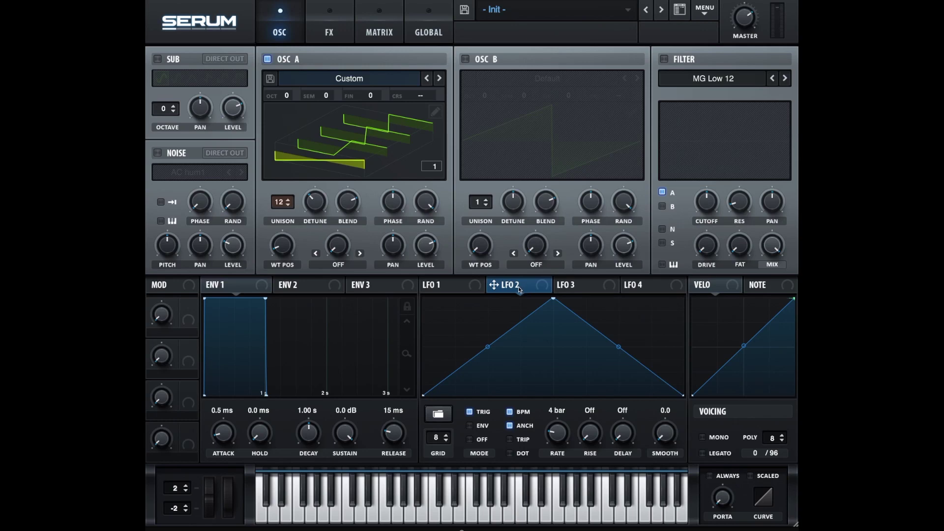
left_click_drag(519, 289, 282, 246)
left_click(510, 412)
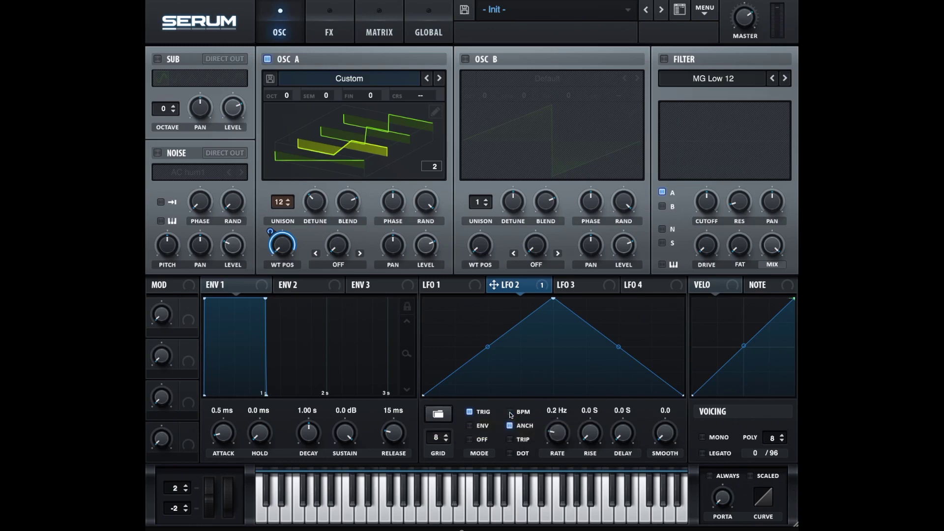
left_click_drag(553, 436, 582, 452)
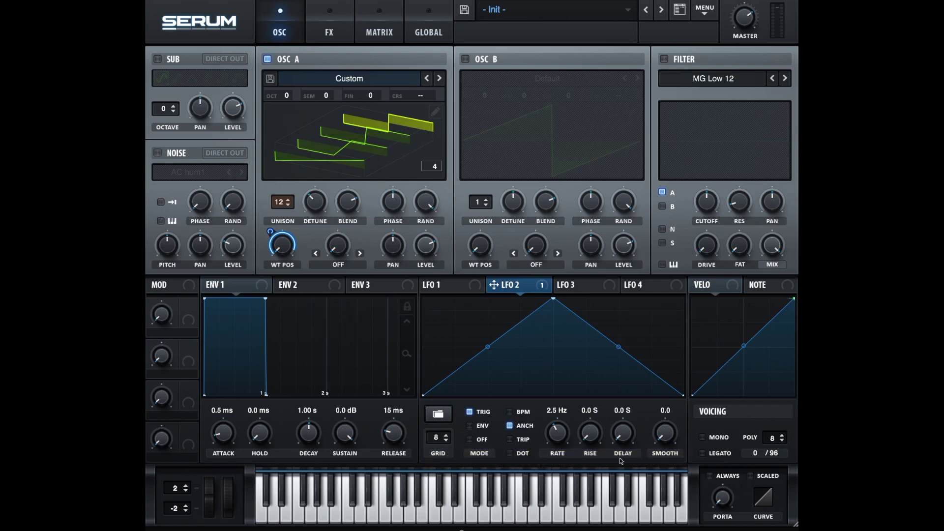
Reopen Oscillator A's Table Edit window via the pencil icon and select the formula bar.
left_click(436, 112)
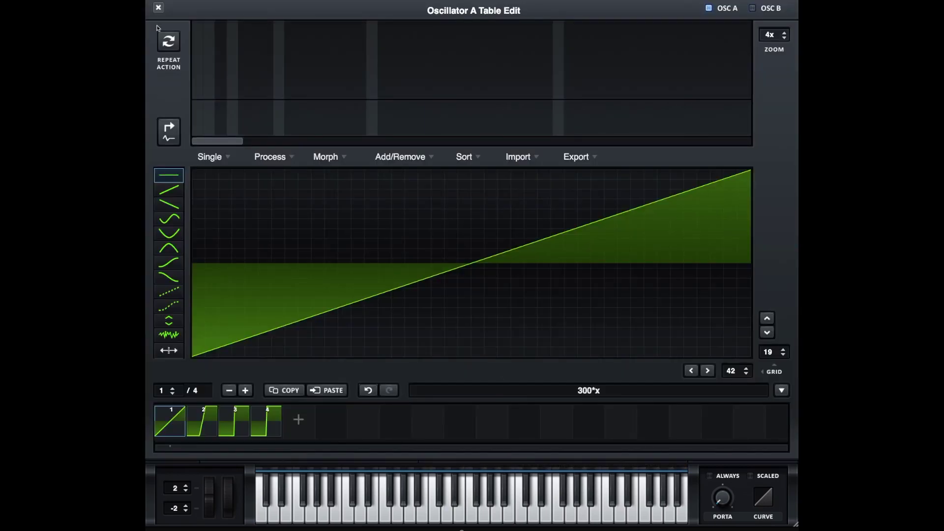
left_click(158, 7)
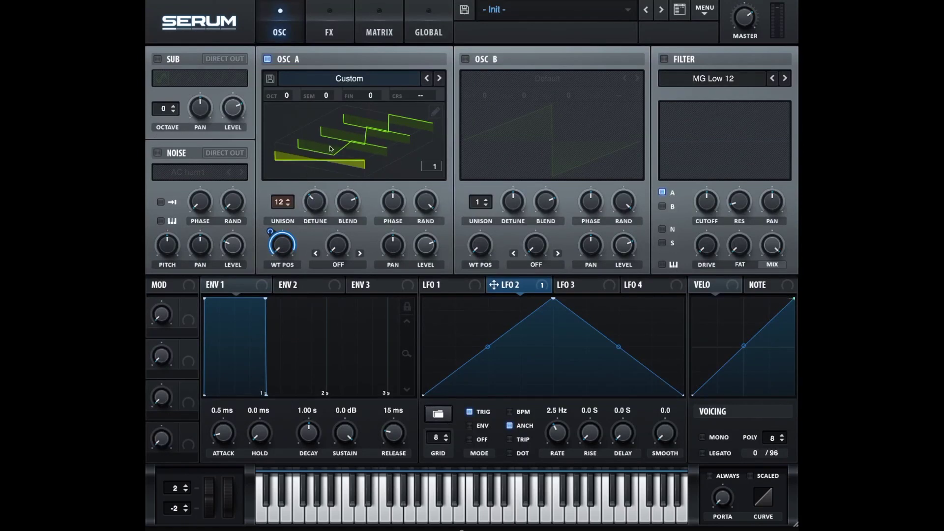
left_click(436, 112)
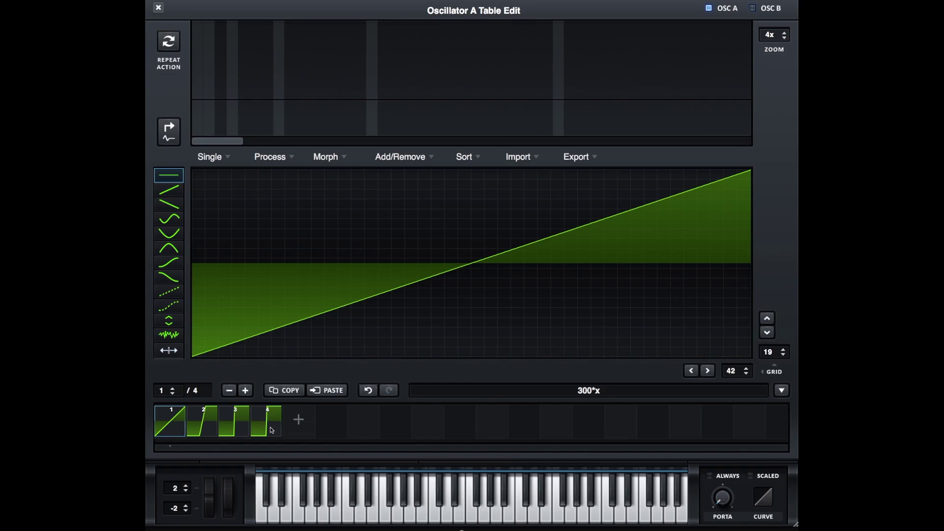
left_click(620, 392)
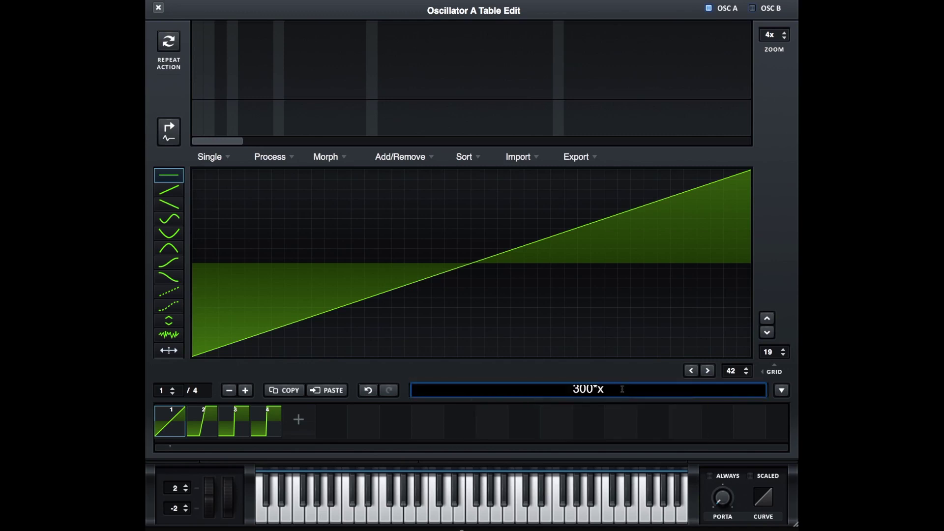
Replace the 300*x formula with sin(pi*x) to produce a single sine cycle.
double_click(563, 389)
type("sin(pi*x)")
key("Return")
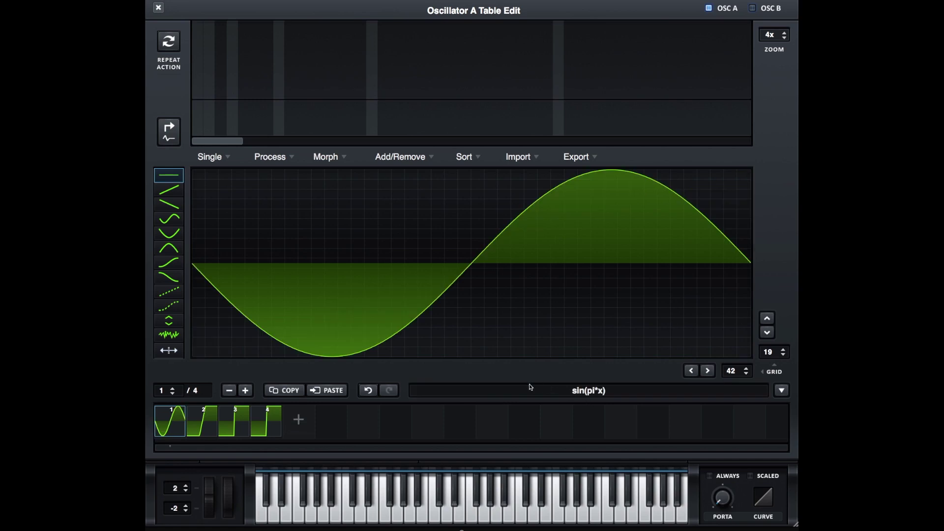
left_click(561, 392)
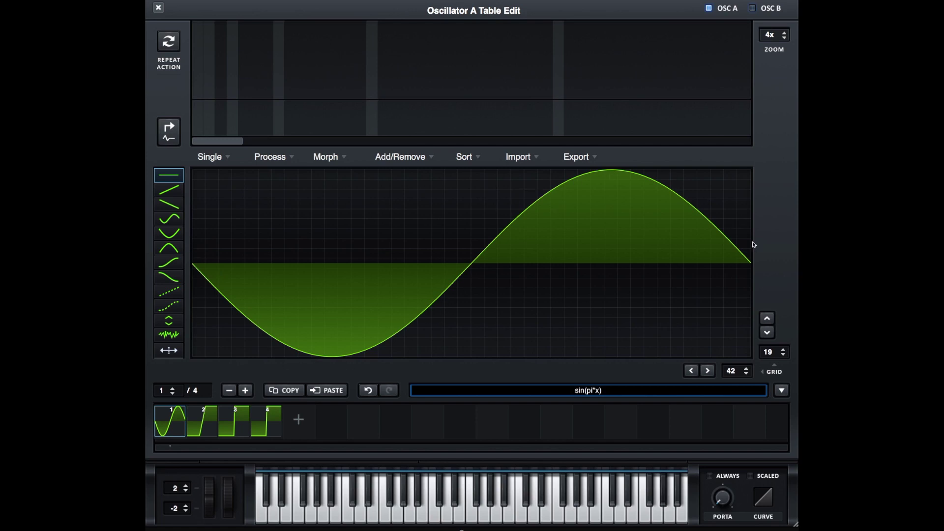
Remove all frames except the selected sine and show its FFT bins, only the fundamental.
left_click(397, 156)
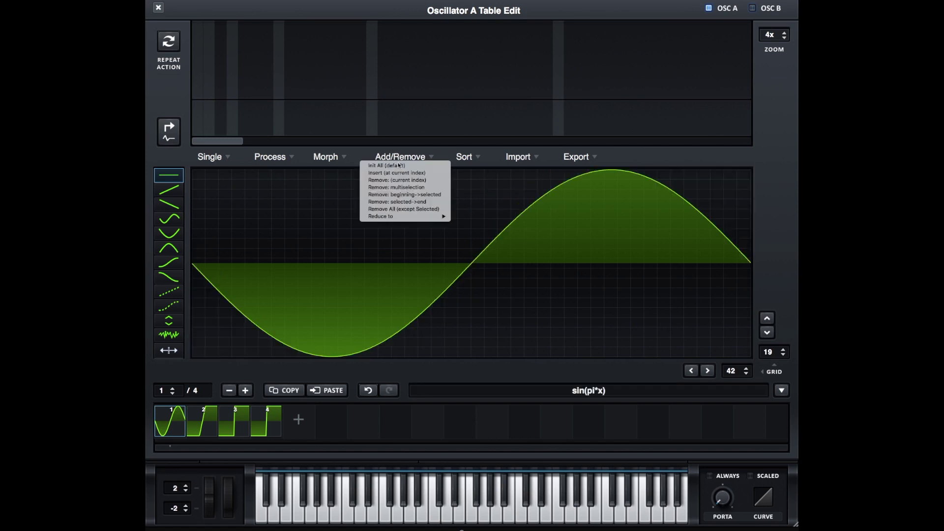
left_click(405, 211)
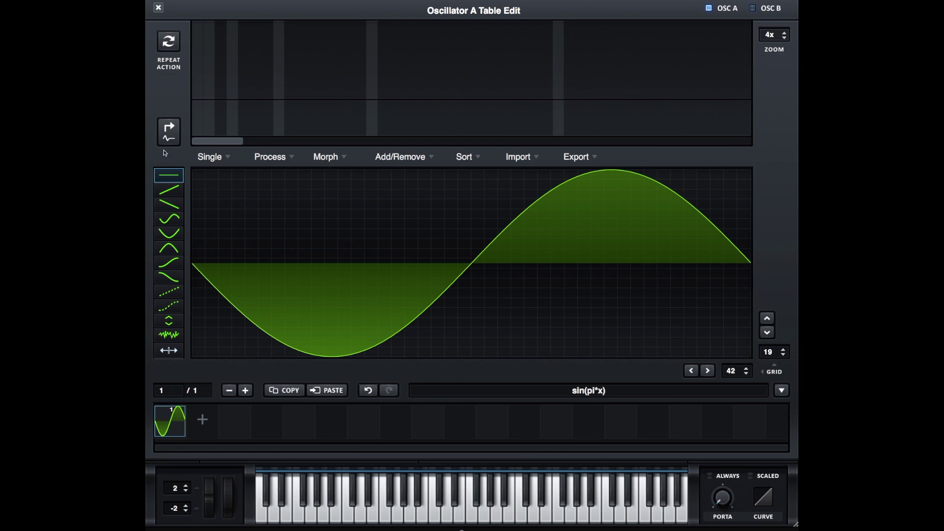
left_click(166, 128)
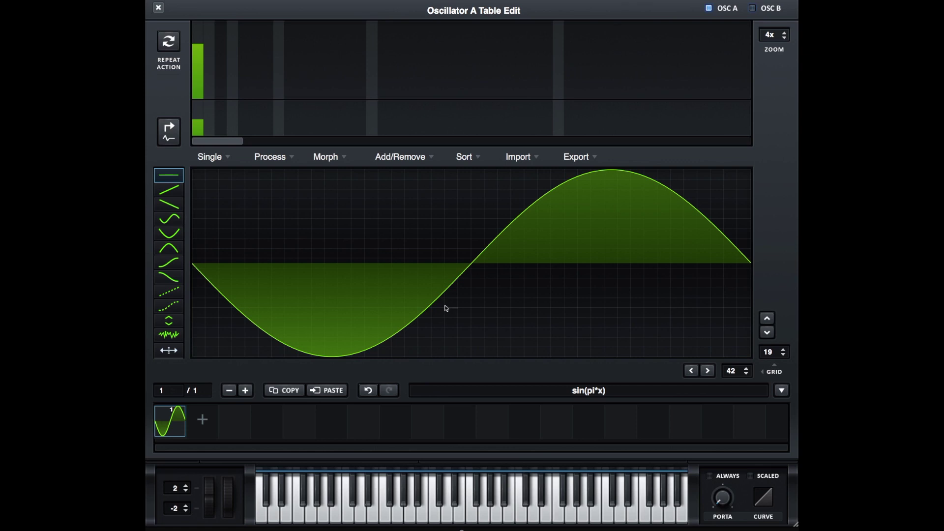
Prefix the formula with 4* so it reads 4*sin(pi*x), clipping into a trapezoid.
left_click(563, 390)
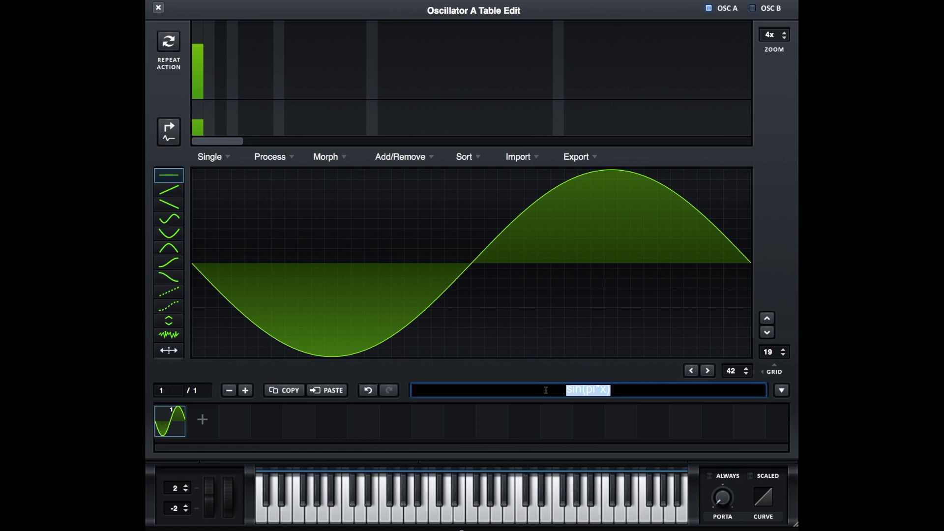
left_click(546, 390)
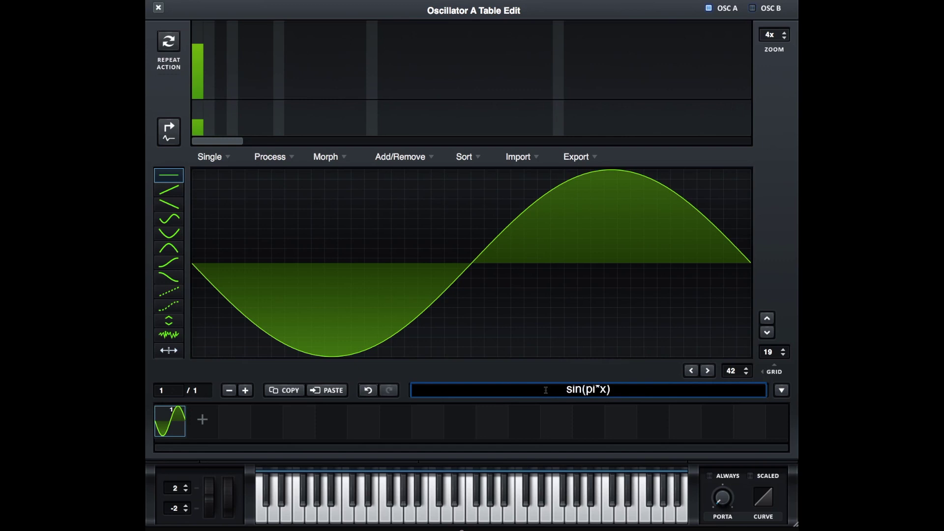
type("4*")
key("Return")
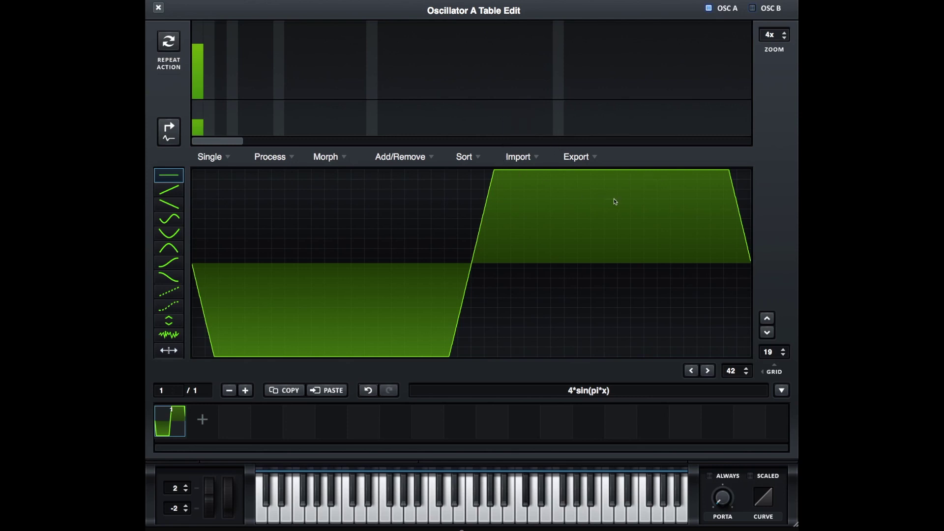
Refresh the harmonic spectrum for the clipped wave and adjust the display zoom.
left_click(168, 129)
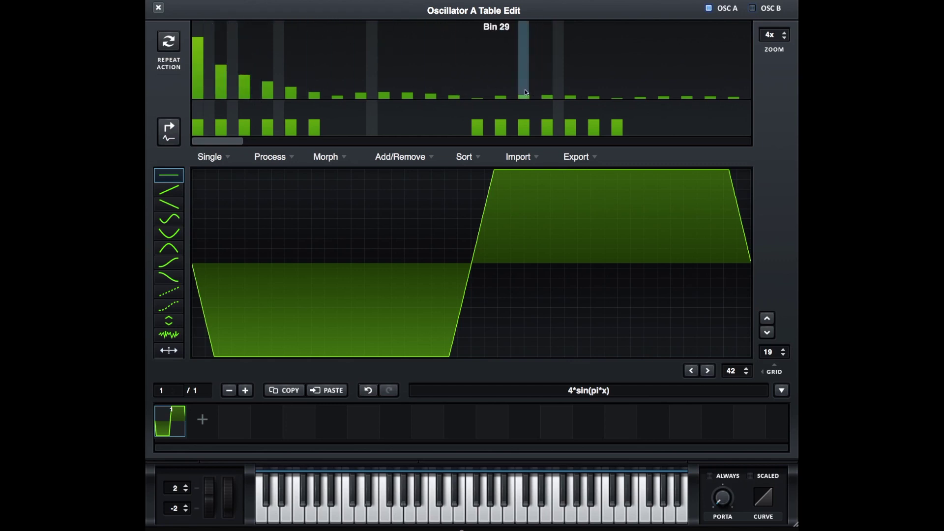
left_click_drag(770, 34, 764, 65)
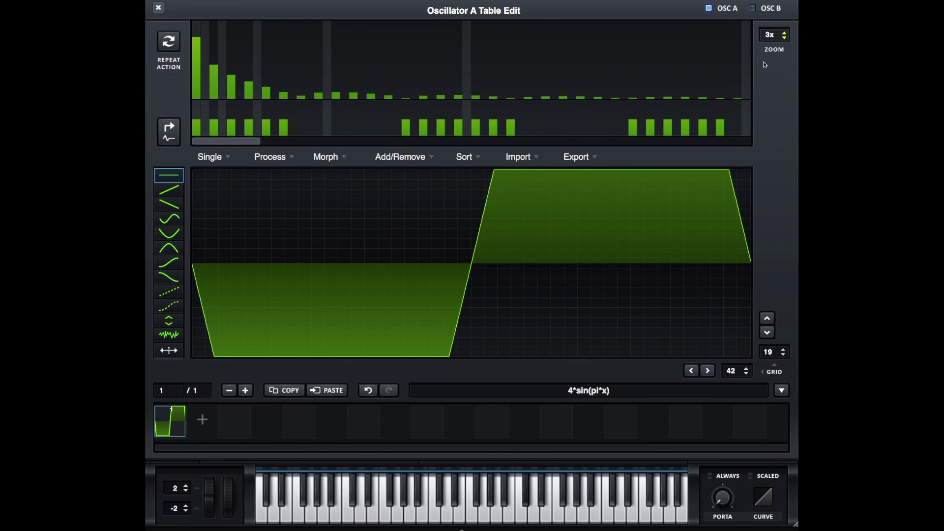
left_click(784, 32)
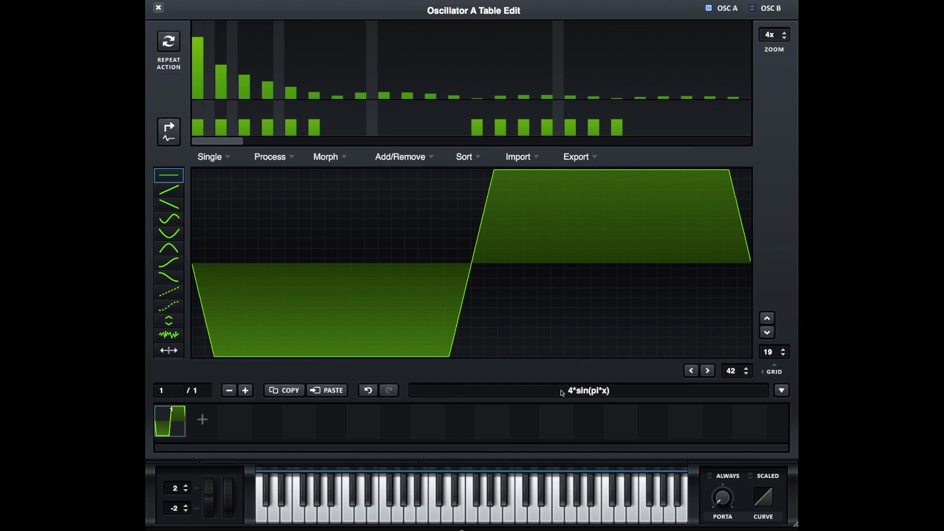
Insert 2 before the formula to make 24*sin(pi*x), a near-vertical square wave.
left_click(649, 387)
left_click(526, 386)
type("2")
key("Return")
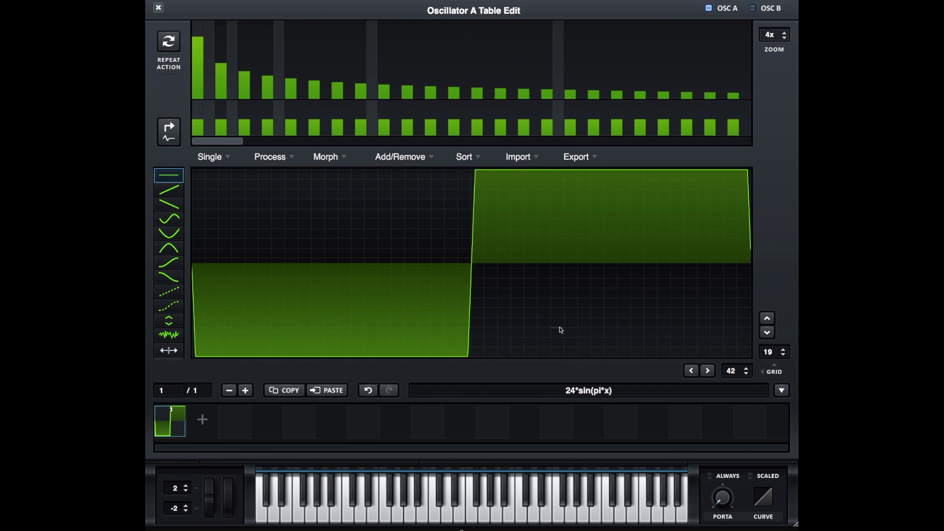
left_click(631, 392)
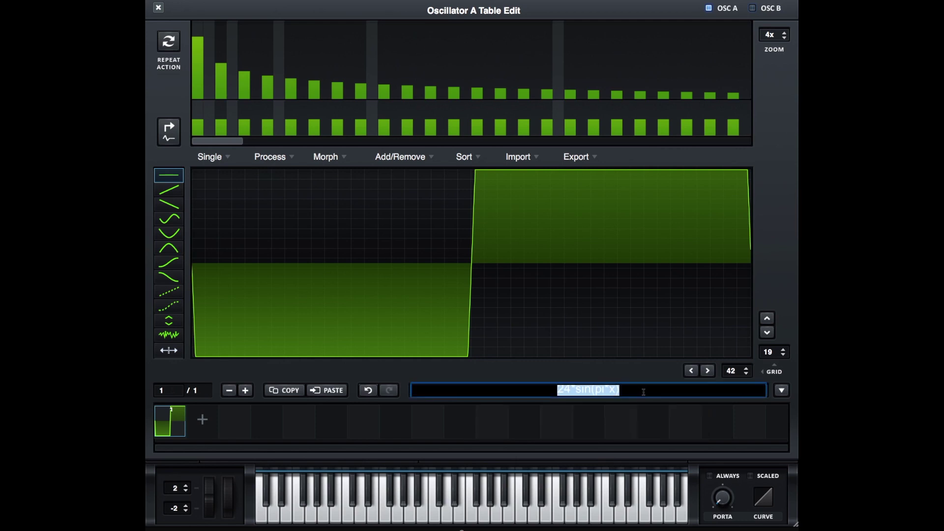